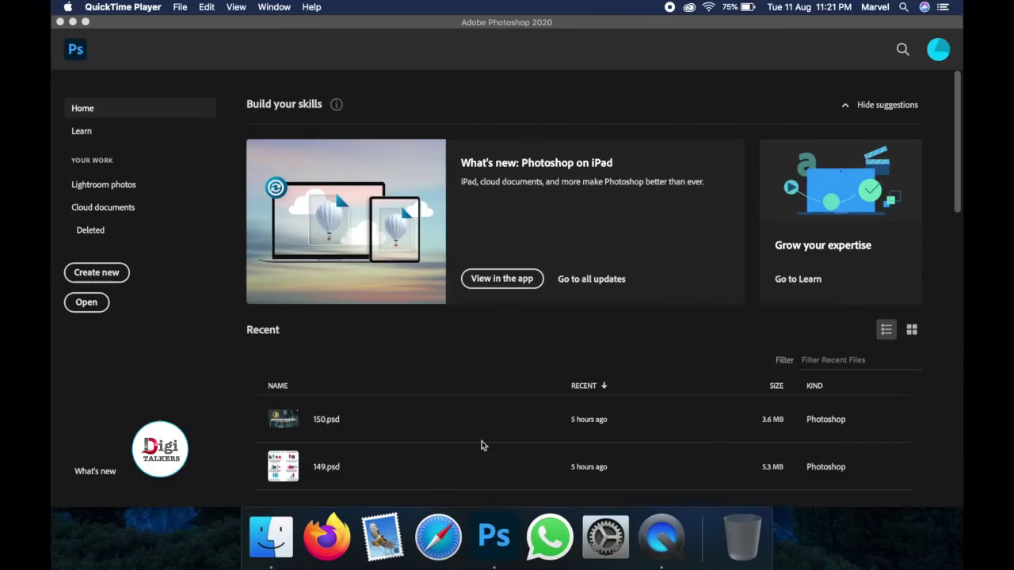
- Create a new document from the recent 1000 x 1000 px preset at 72 ppi
{"action": "left_click", "coordinate": [165, 49]}
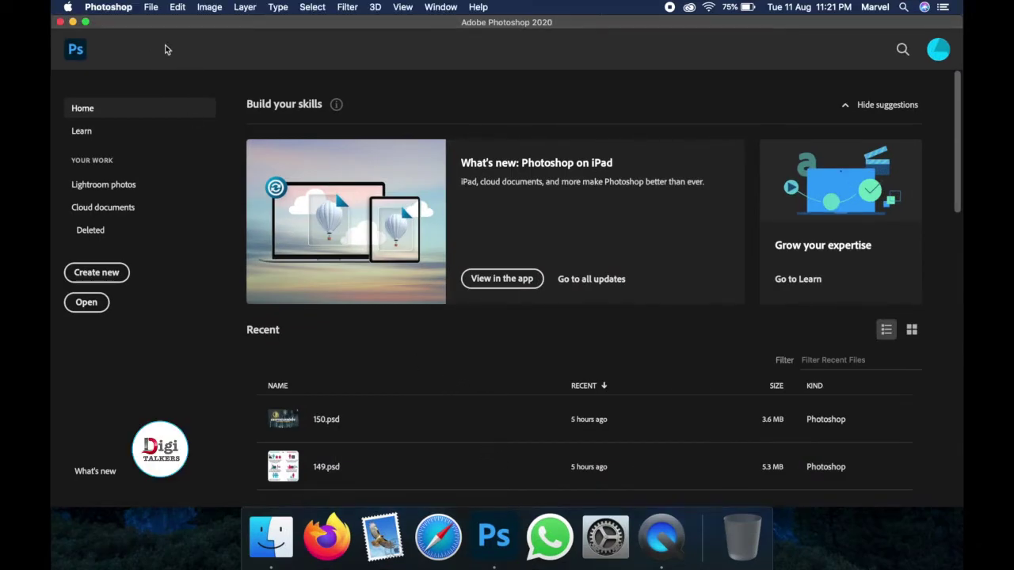
{"action": "left_click", "coordinate": [149, 7]}
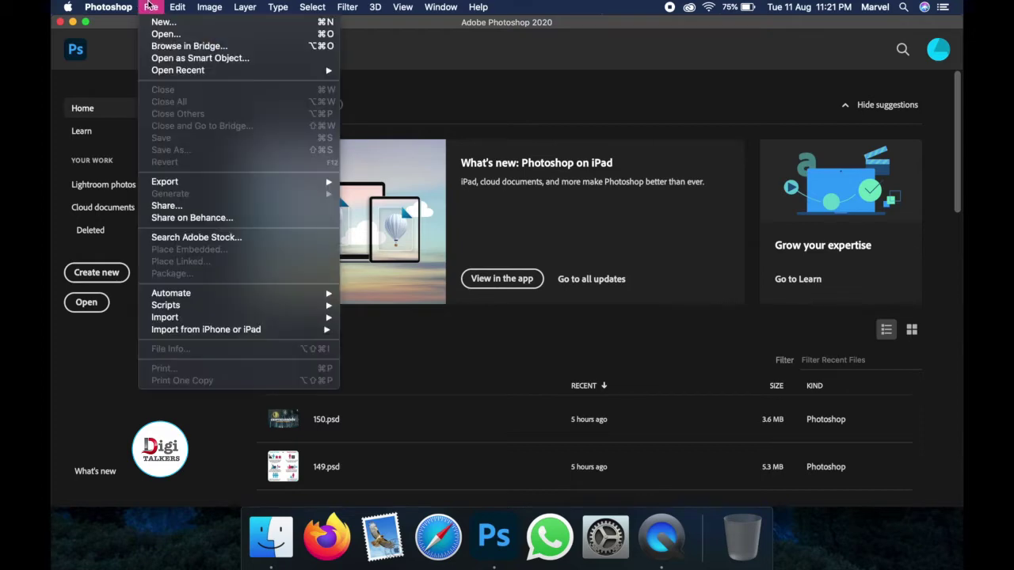
{"action": "left_click", "coordinate": [158, 21]}
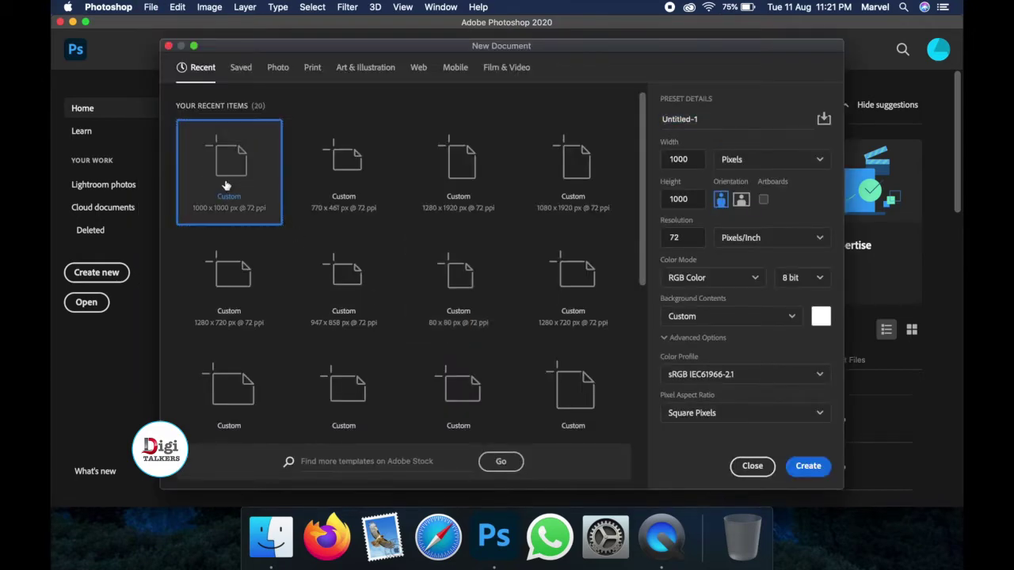
{"action": "double_click", "coordinate": [227, 186]}
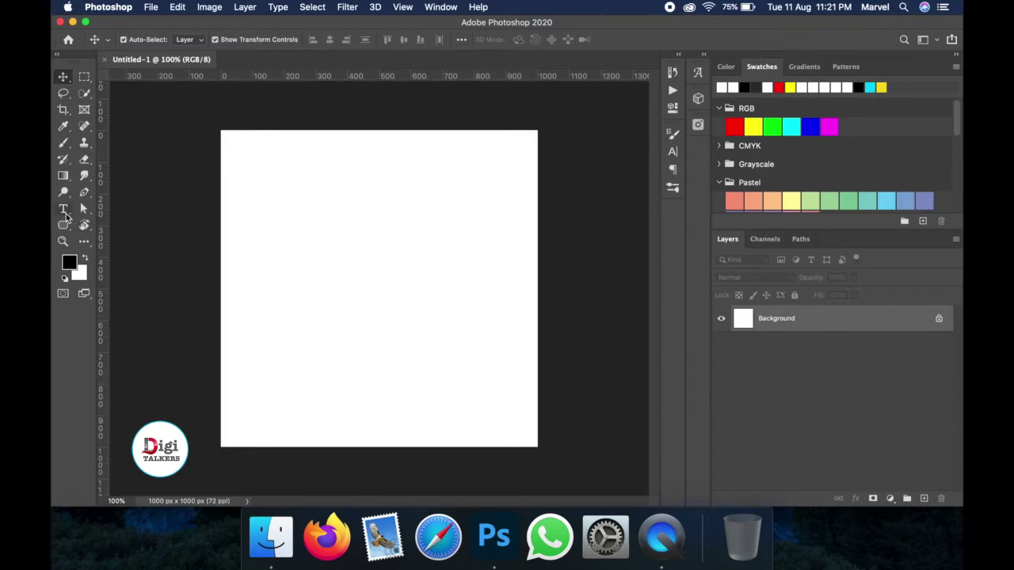
- Place the grass image example1.png as an embedded layer and scale it up to cover the full canvas height
{"action": "left_click", "coordinate": [151, 8]}
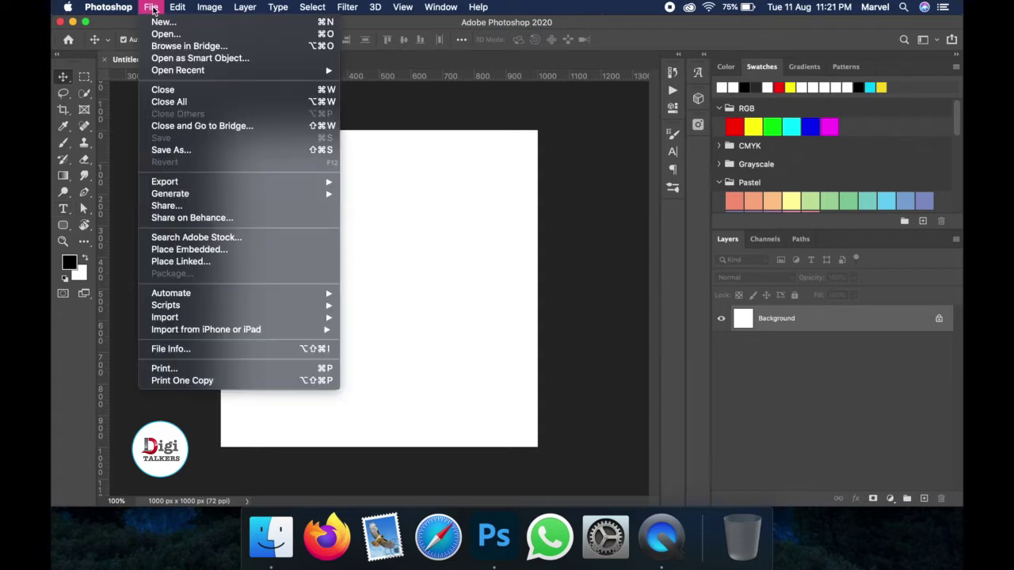
{"action": "left_click", "coordinate": [200, 250]}
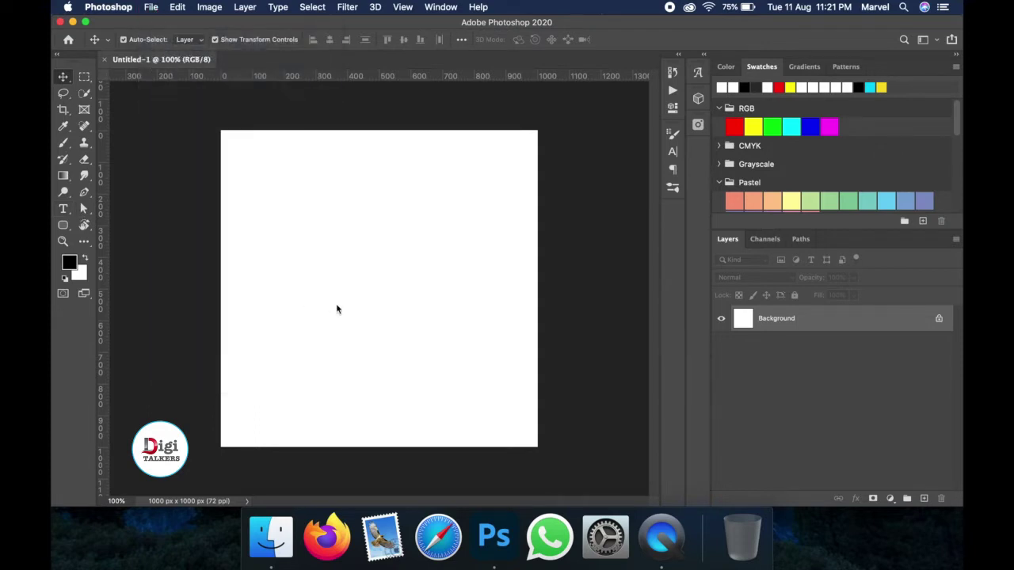
{"action": "left_click", "coordinate": [602, 120]}
{"action": "left_click", "coordinate": [728, 401]}
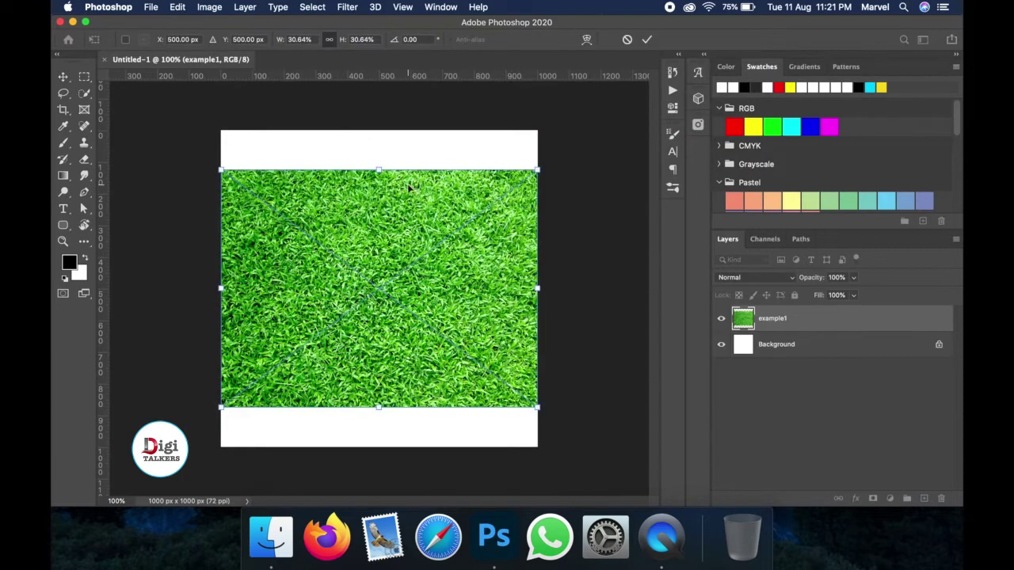
{"action": "left_click_drag", "start_coordinate": [379, 168], "coordinate": [376, 130]}
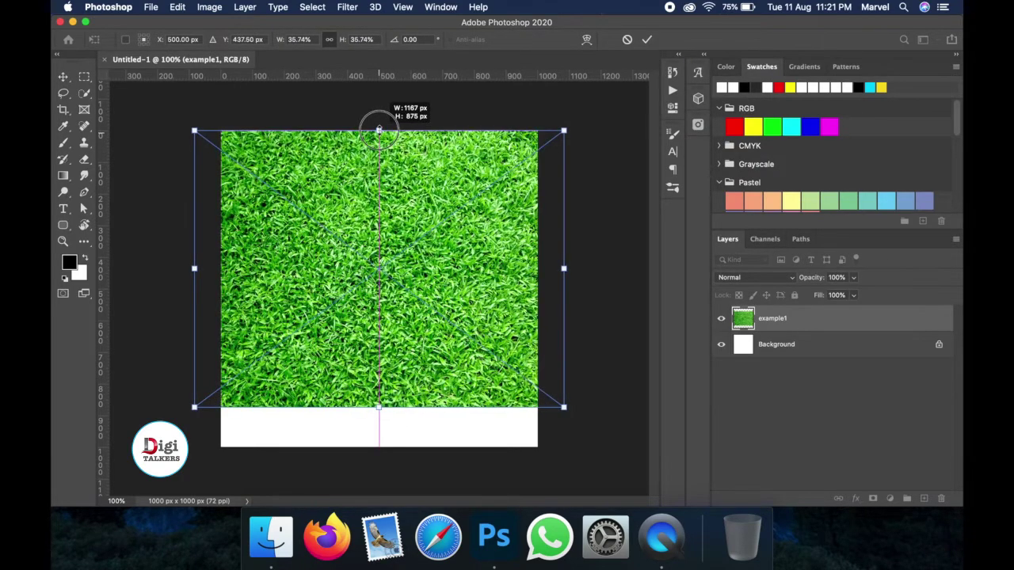
{"action": "left_click_drag", "start_coordinate": [376, 407], "coordinate": [379, 448]}
{"action": "key", "text": "Return"}
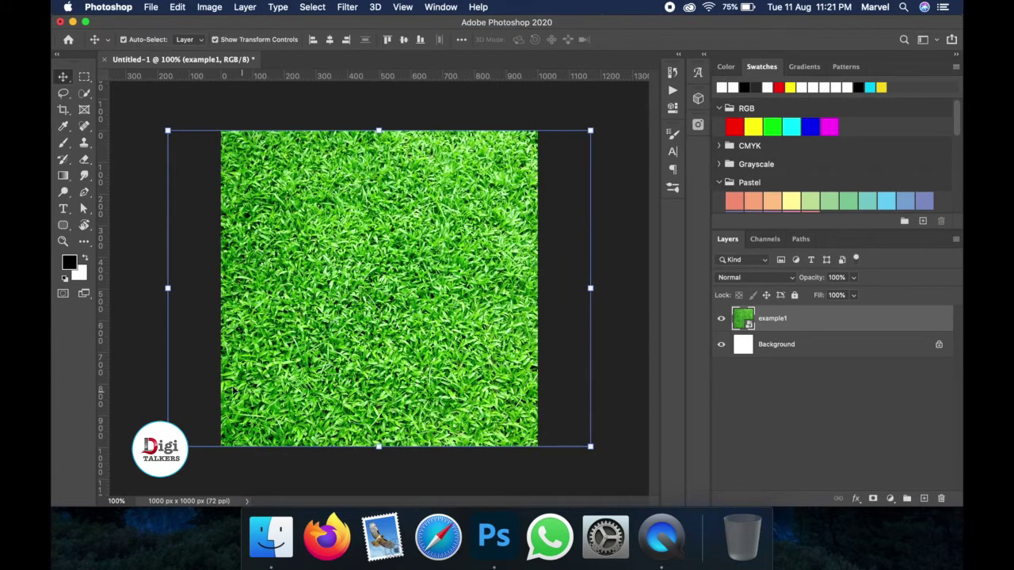
- Add the text "GREEEN" in black Impact on the grass
{"action": "left_click", "coordinate": [63, 208]}
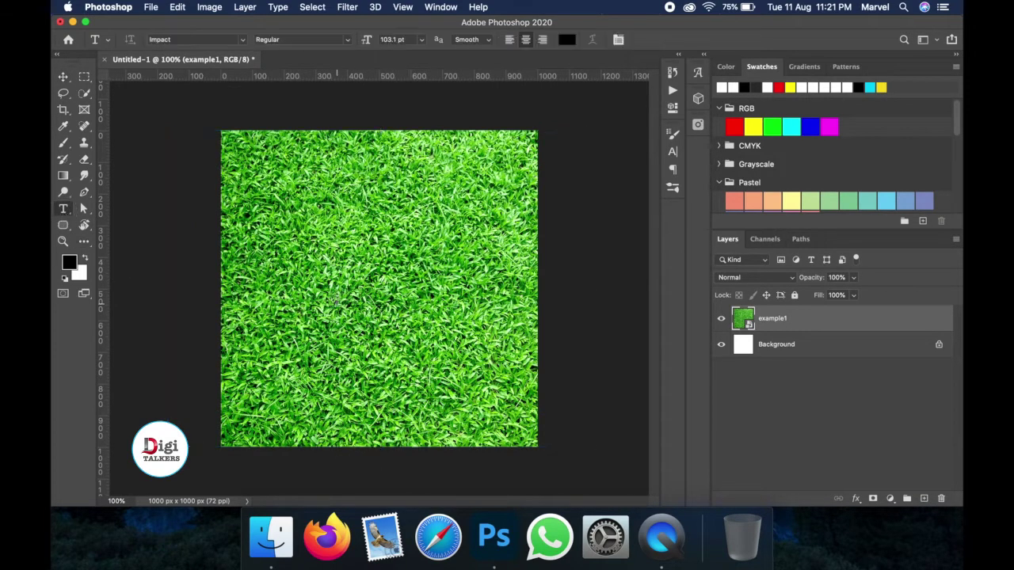
{"action": "left_click", "coordinate": [316, 281]}
{"action": "type", "text": "G"}
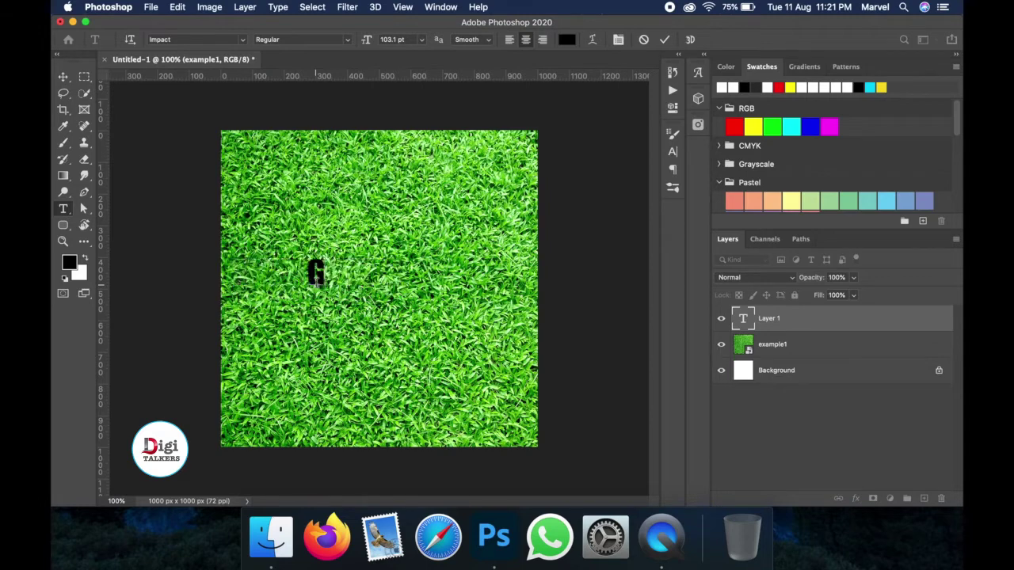
{"action": "type", "text": "REEEN"}
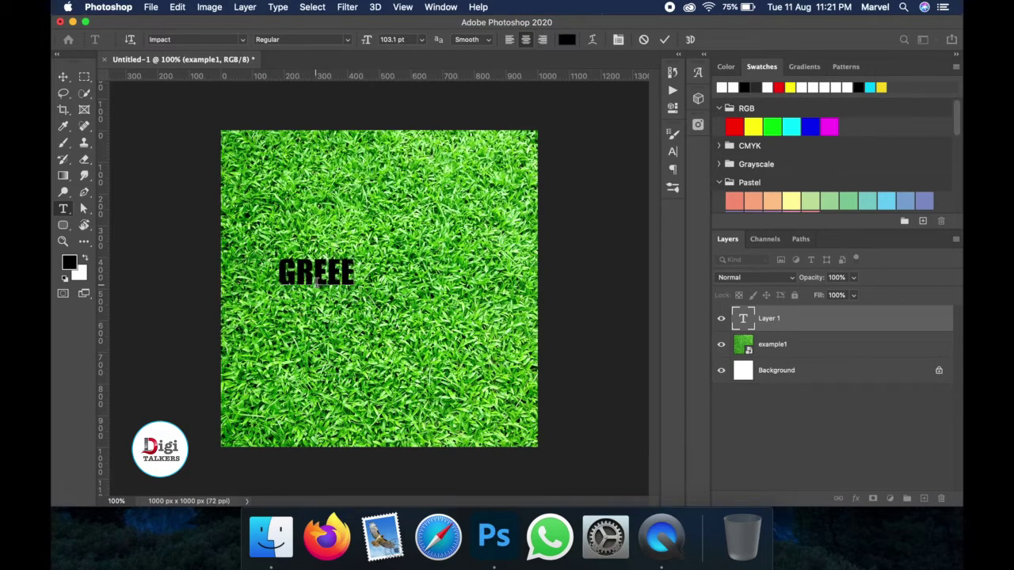
{"action": "left_click", "coordinate": [63, 77]}
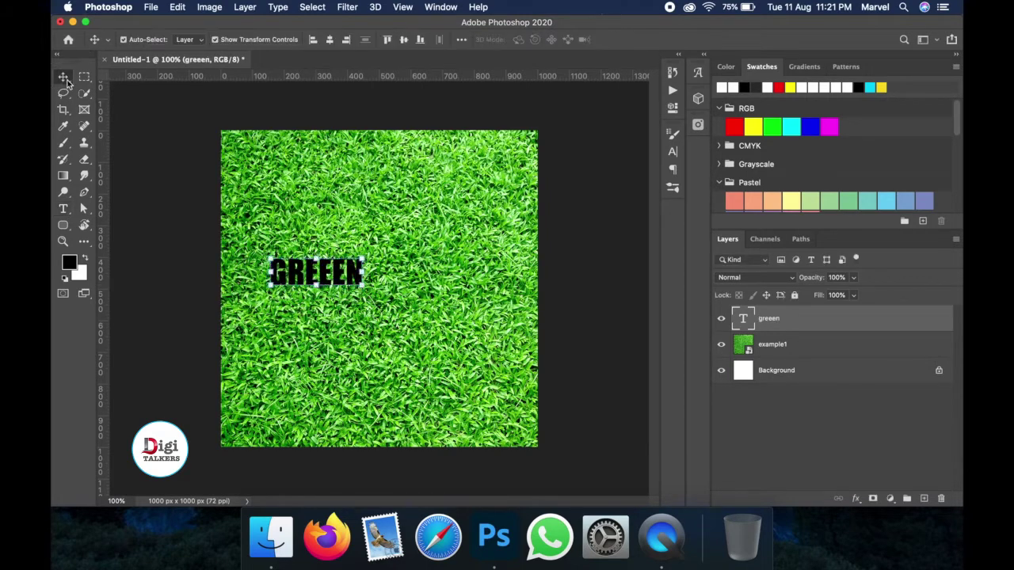
- Enlarge the GREEEN text to about 239% and center it horizontally and vertically on the canvas
{"action": "key", "text": "super+t"}
{"action": "left_click_drag", "start_coordinate": [364, 256], "coordinate": [409, 237]}
{"action": "left_click_drag", "start_coordinate": [334, 283], "coordinate": [397, 299]}
{"action": "left_click_drag", "start_coordinate": [473, 254], "coordinate": [491, 246]}
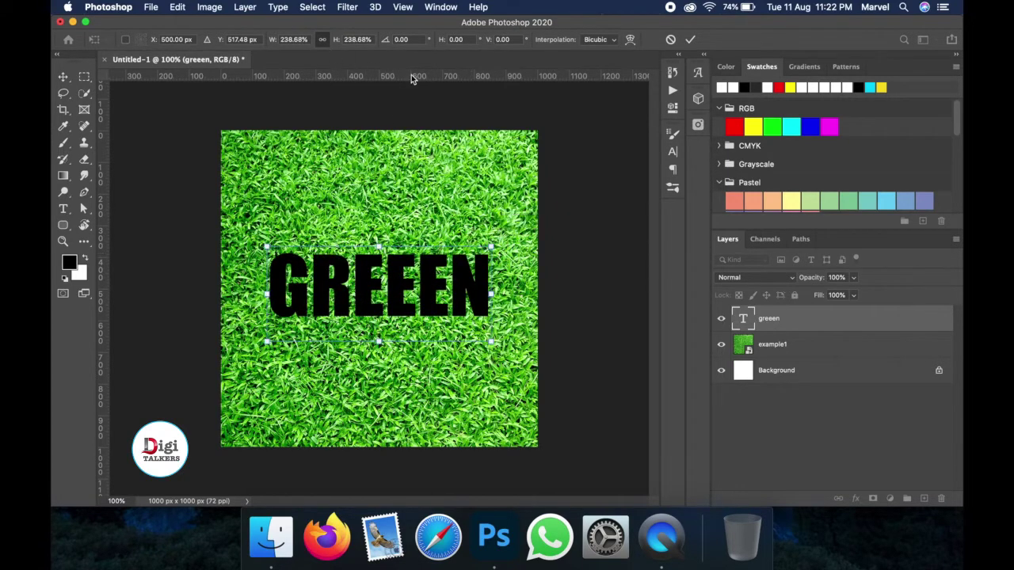
{"action": "key", "text": "Return"}
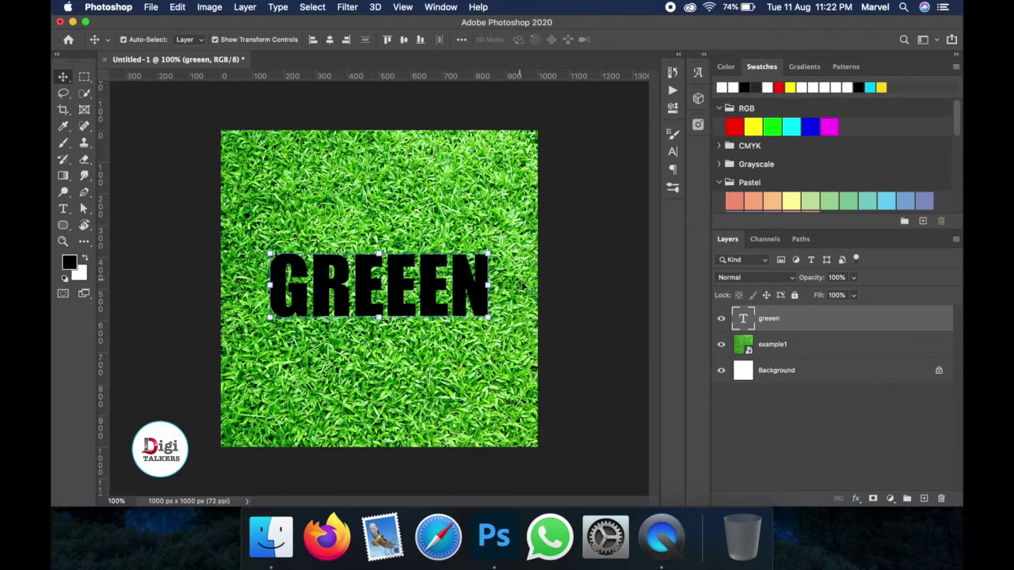
{"action": "left_click", "coordinate": [403, 39]}
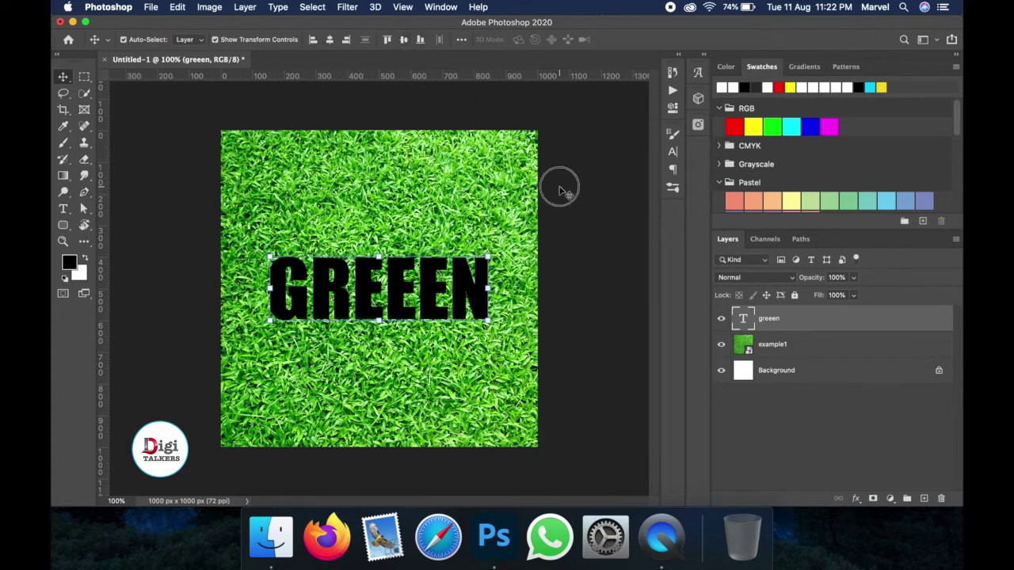
{"action": "left_click", "coordinate": [566, 194]}
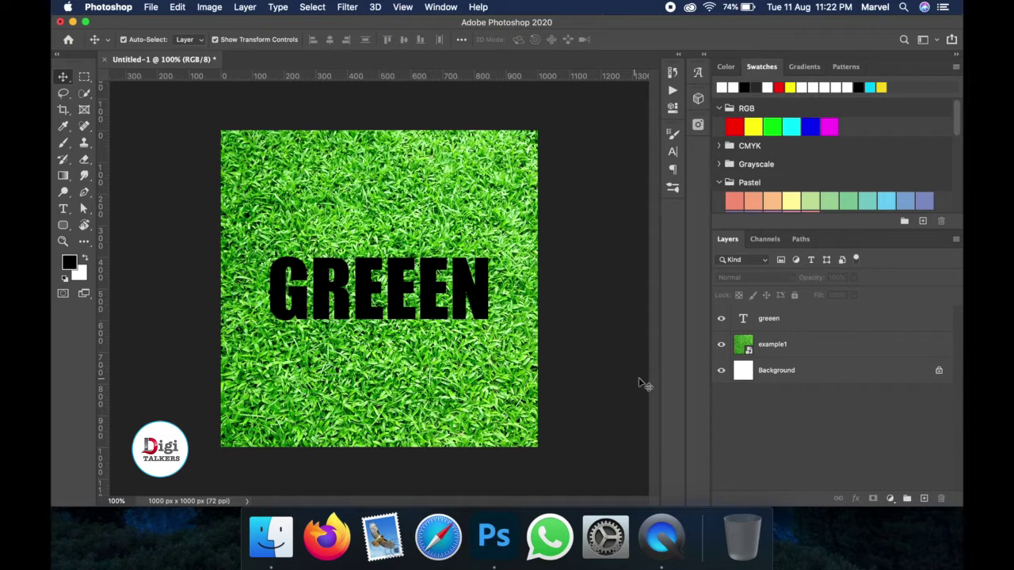
- Move the example1 grass layer above the text layer and clip it to the text with a clipping mask
{"action": "left_click", "coordinate": [783, 356]}
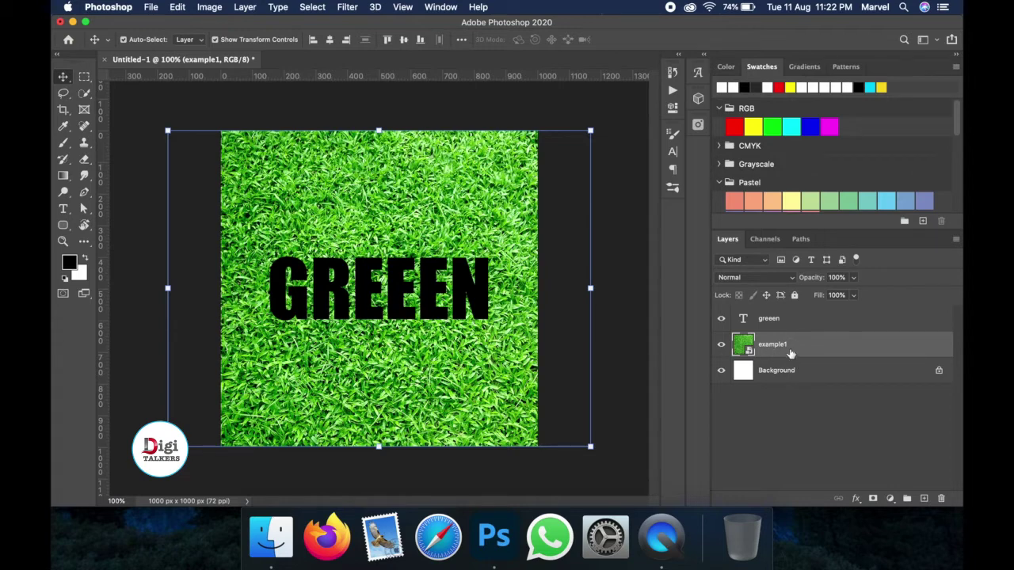
{"action": "left_click_drag", "start_coordinate": [792, 346], "coordinate": [790, 319]}
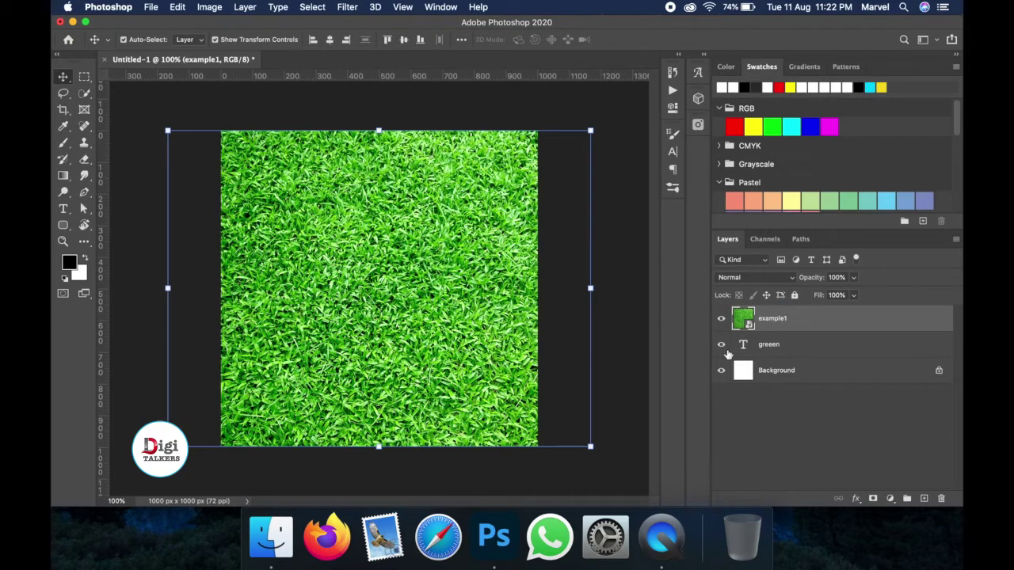
{"action": "left_click", "coordinate": [262, 107]}
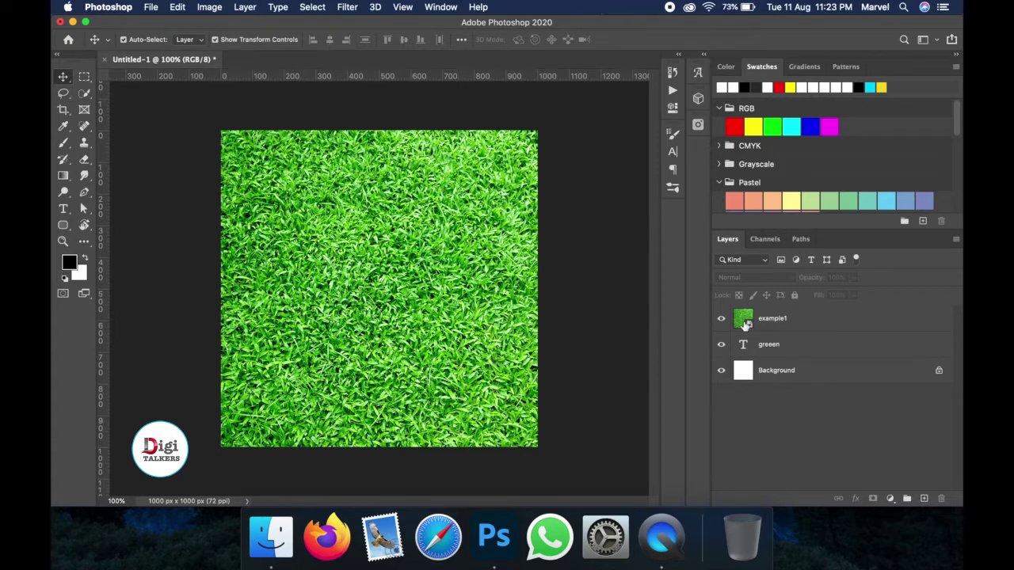
{"action": "left_click", "coordinate": [790, 323]}
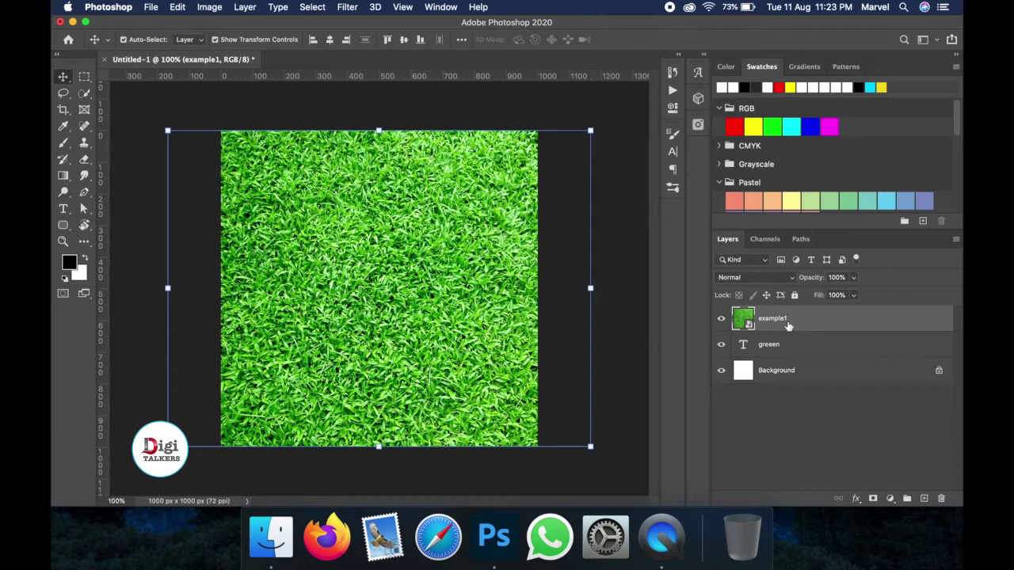
{"action": "left_click", "coordinate": [742, 328], "text": "alt"}
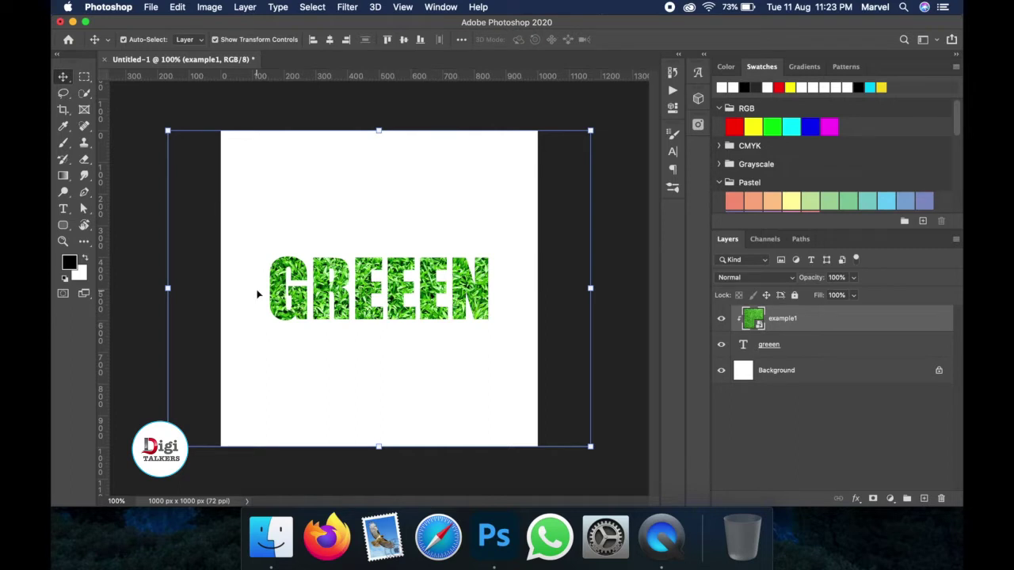
- Hide the example1 and text layers, and place brush.png as an embedded layer at its original scale
{"action": "left_click", "coordinate": [721, 319]}
{"action": "left_click", "coordinate": [723, 345]}
{"action": "left_click", "coordinate": [150, 6]}
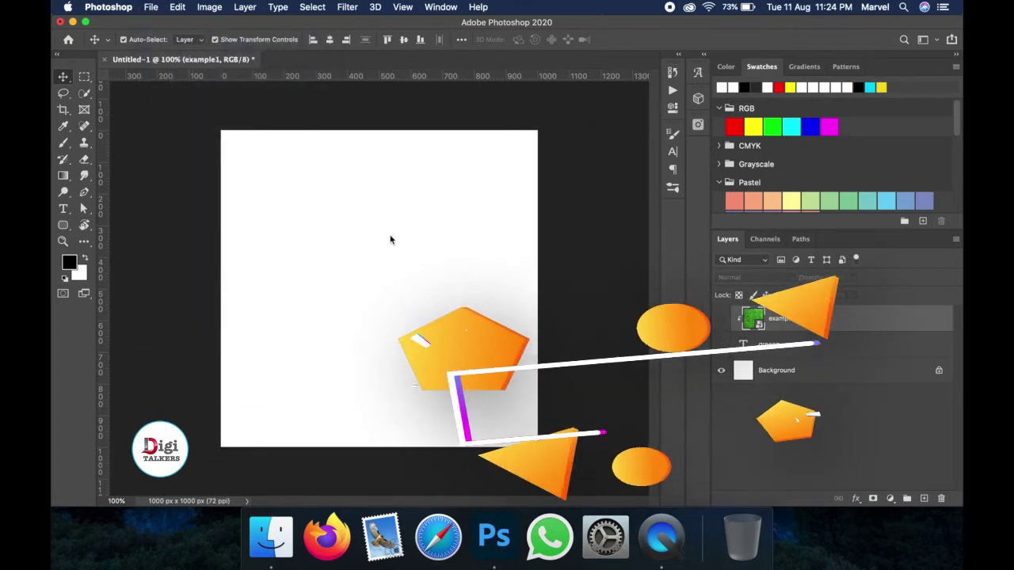
{"action": "left_click", "coordinate": [389, 123]}
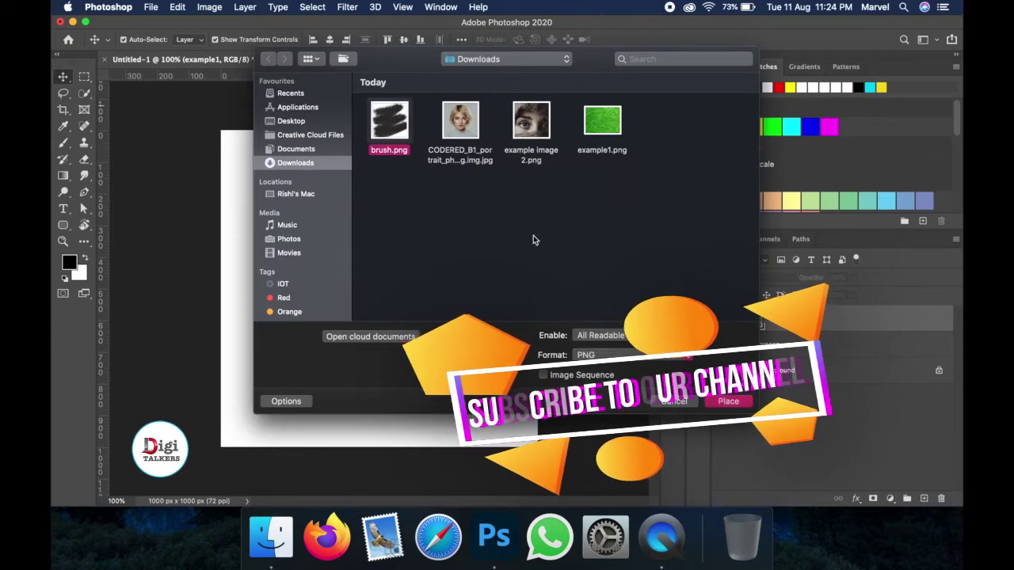
{"action": "left_click", "coordinate": [732, 402]}
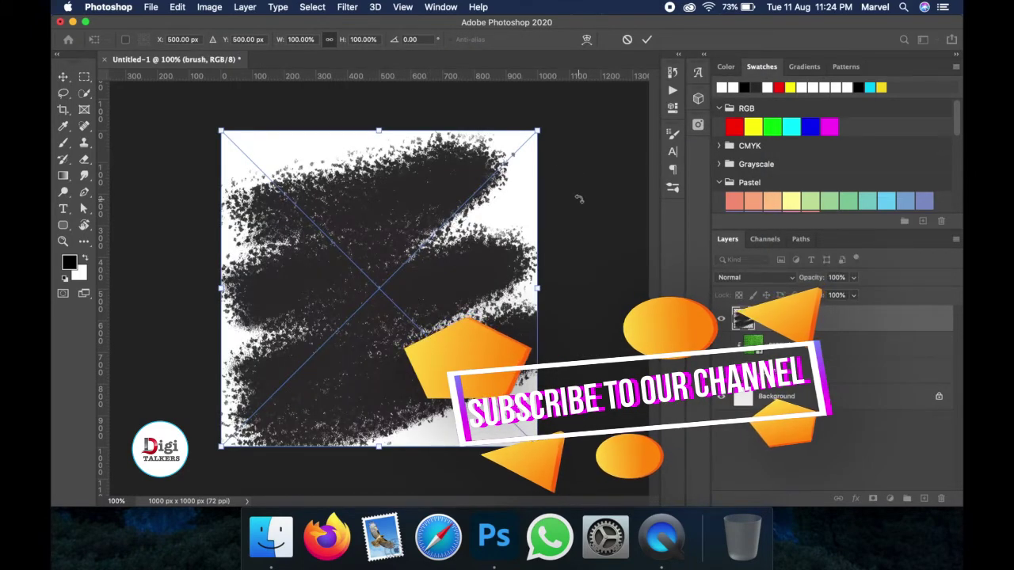
{"action": "key", "text": "Return"}
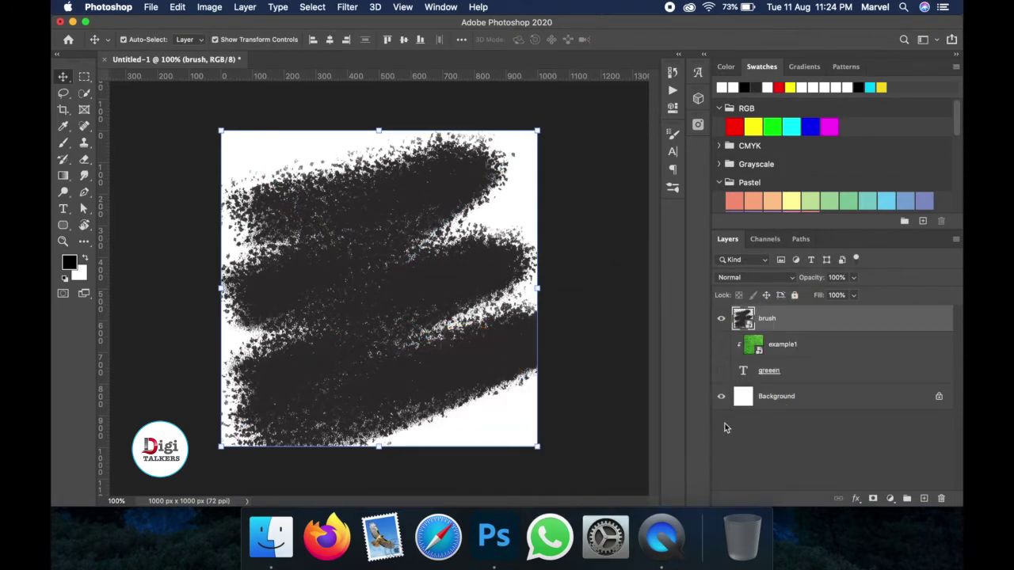
- Check the transparent areas around the brush strokes by temporarily hiding the Background layer
{"action": "left_click", "coordinate": [720, 399]}
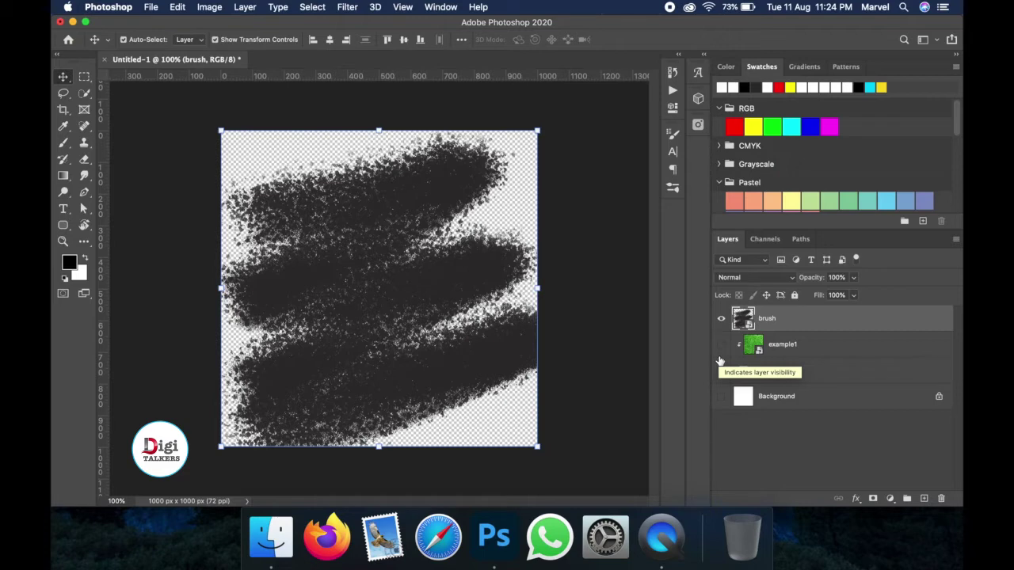
{"action": "left_click", "coordinate": [721, 396]}
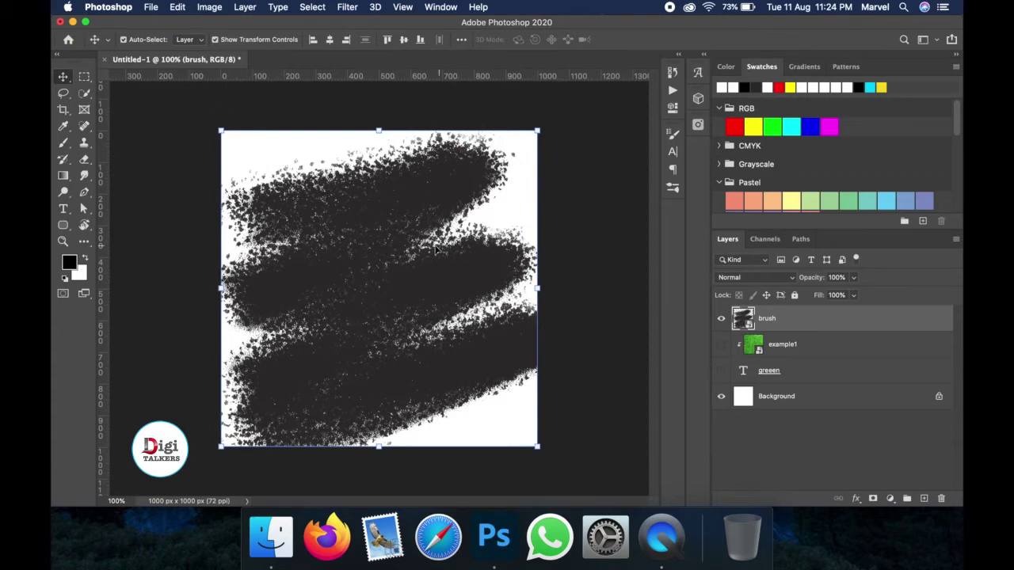
- Place example image 2.png as an embedded layer above the brush layer at its original scale
{"action": "left_click", "coordinate": [150, 8]}
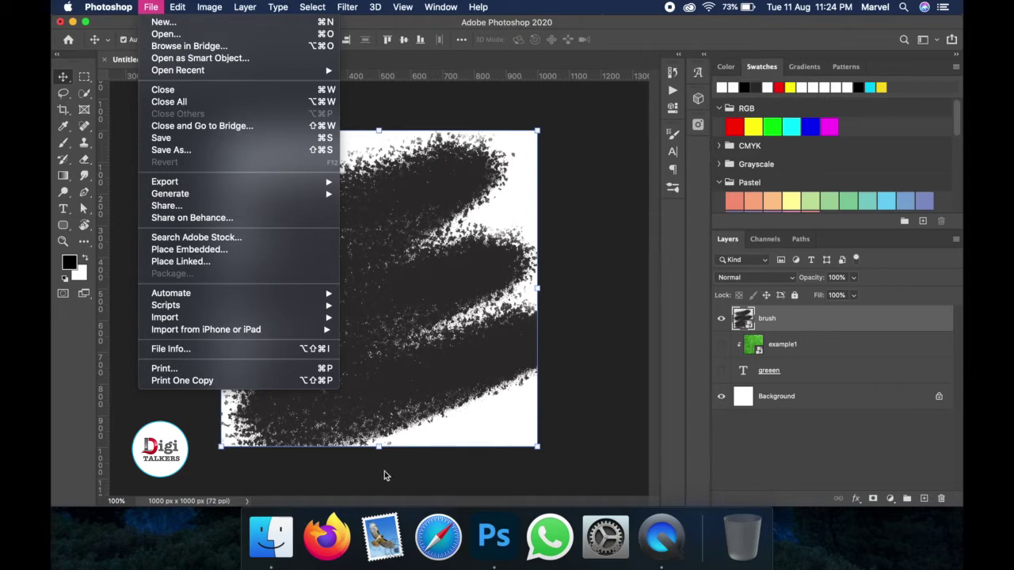
{"action": "left_click", "coordinate": [210, 250]}
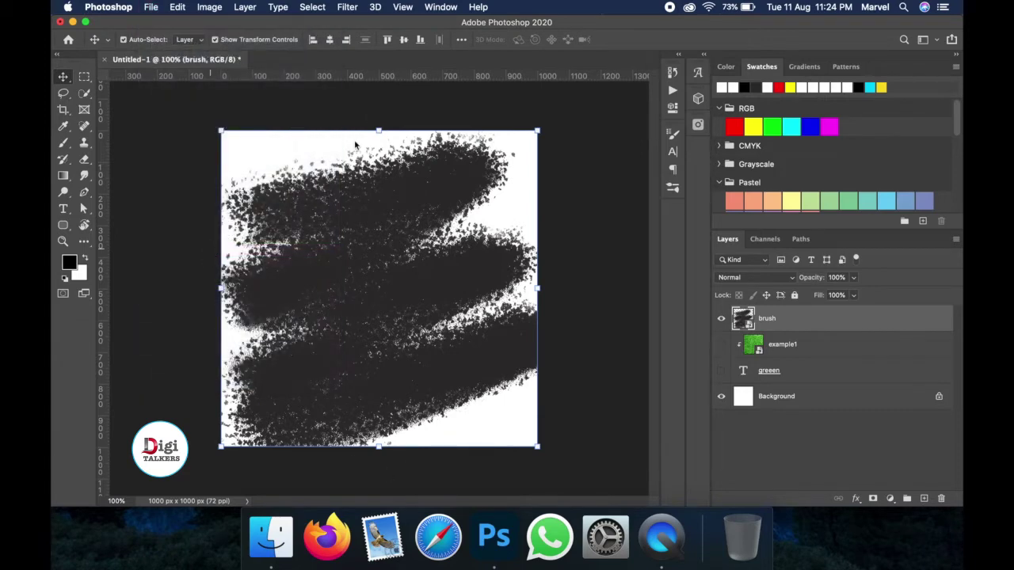
{"action": "left_click", "coordinate": [454, 128]}
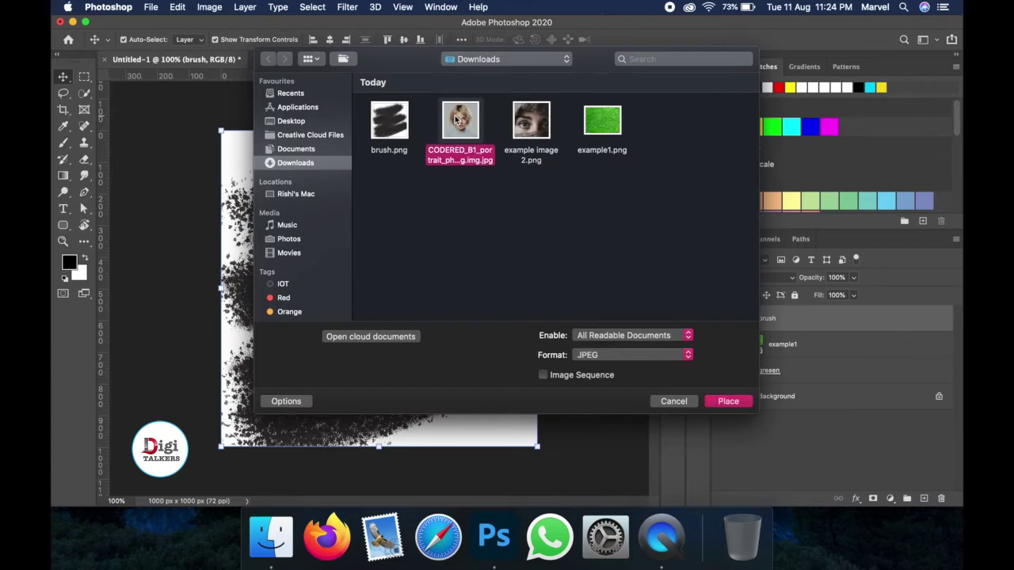
{"action": "left_click", "coordinate": [523, 115]}
{"action": "left_click", "coordinate": [723, 402]}
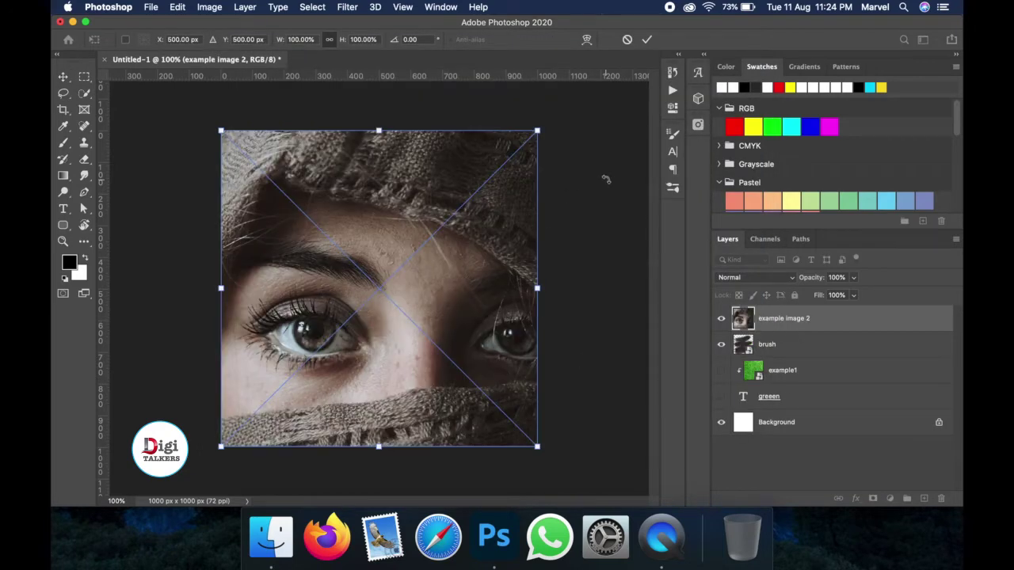
{"action": "key", "text": "Return"}
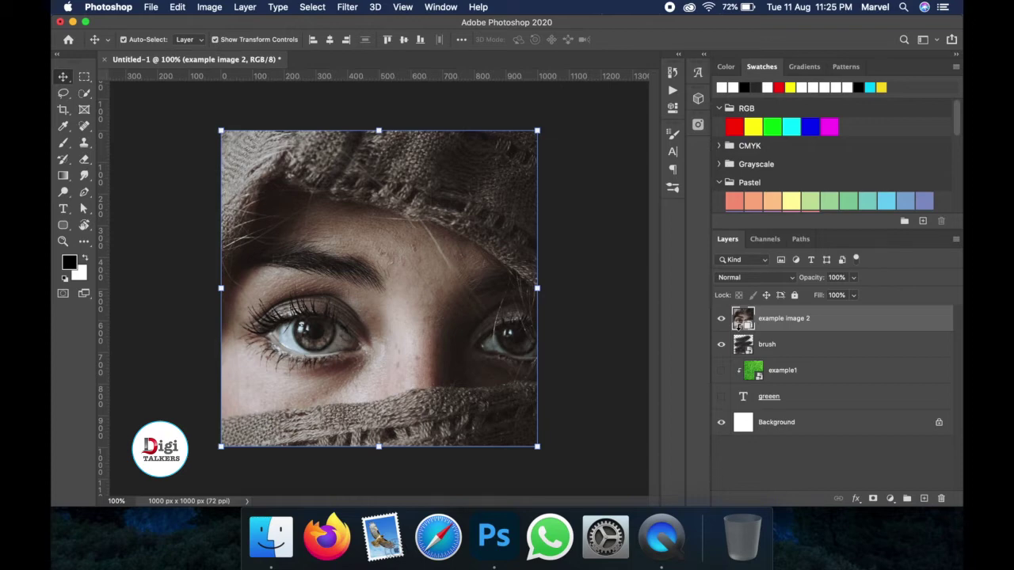
- Clip the example image 2 layer to the brush layer with a clipping mask, and hide both layers
{"action": "left_click", "coordinate": [739, 325], "text": "alt"}
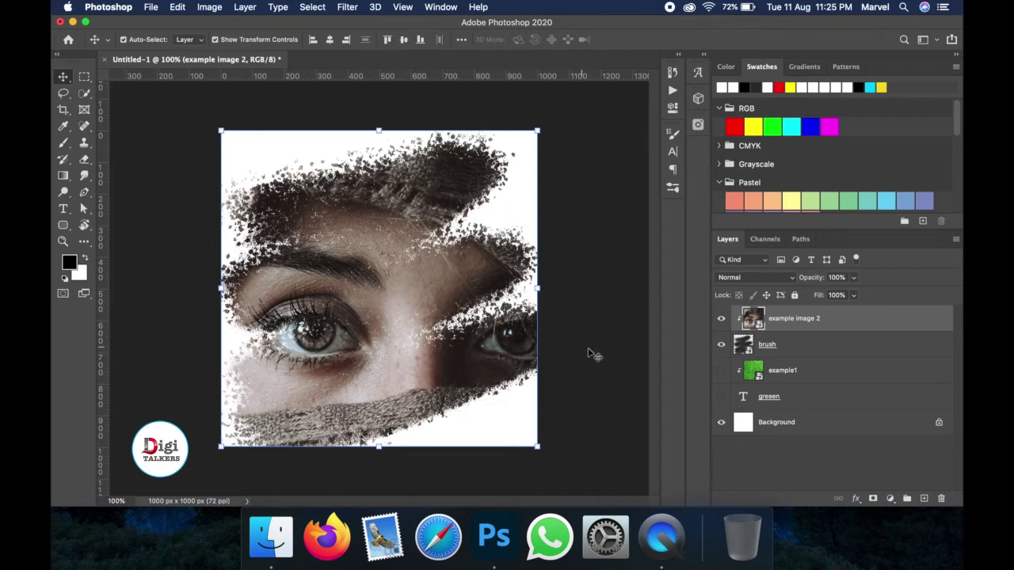
{"action": "left_click", "coordinate": [721, 319]}
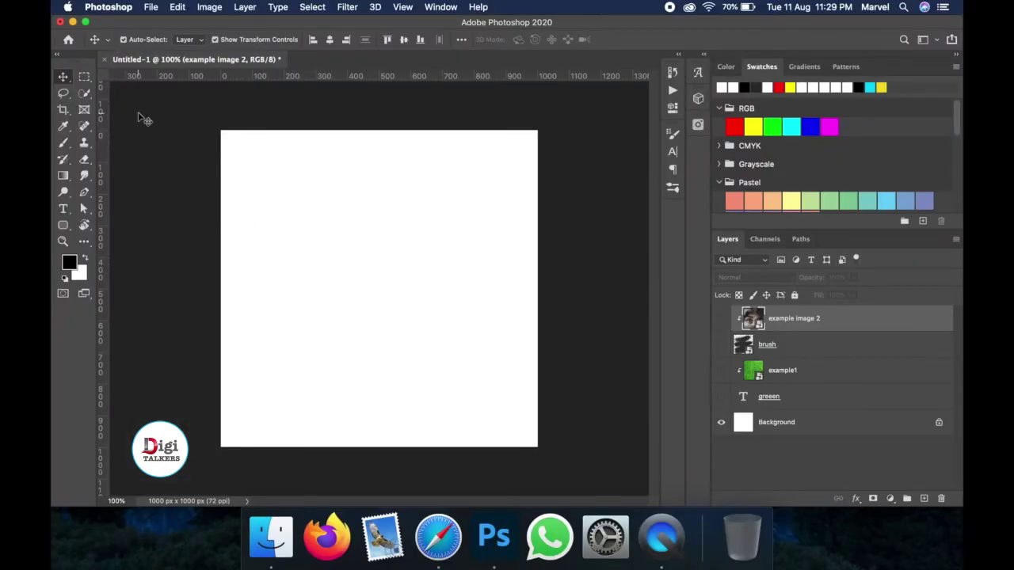
- Place wall.png as an embedded layer above the example image 2 layer at its original scale
{"action": "left_click", "coordinate": [151, 8]}
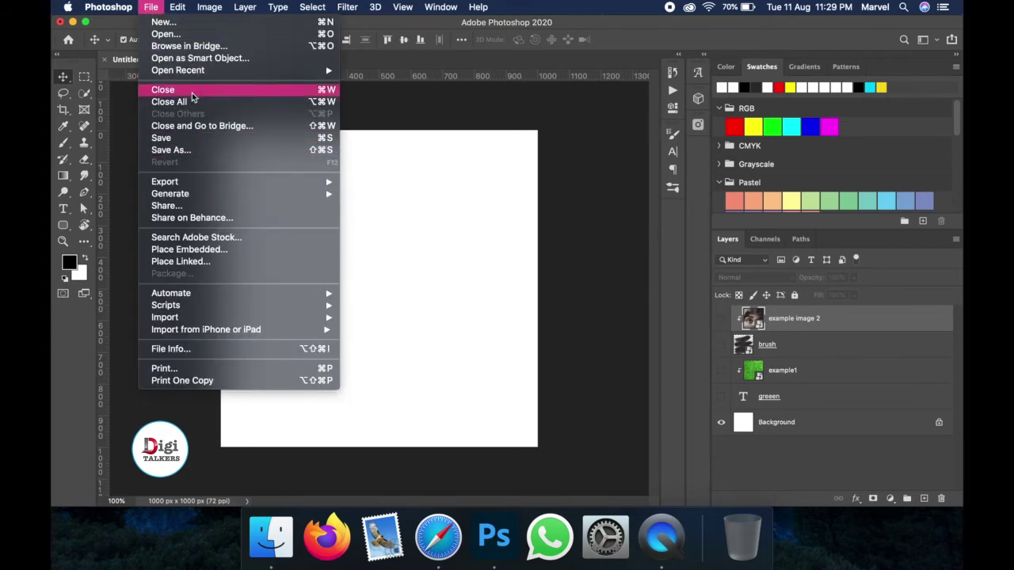
{"action": "left_click", "coordinate": [212, 250]}
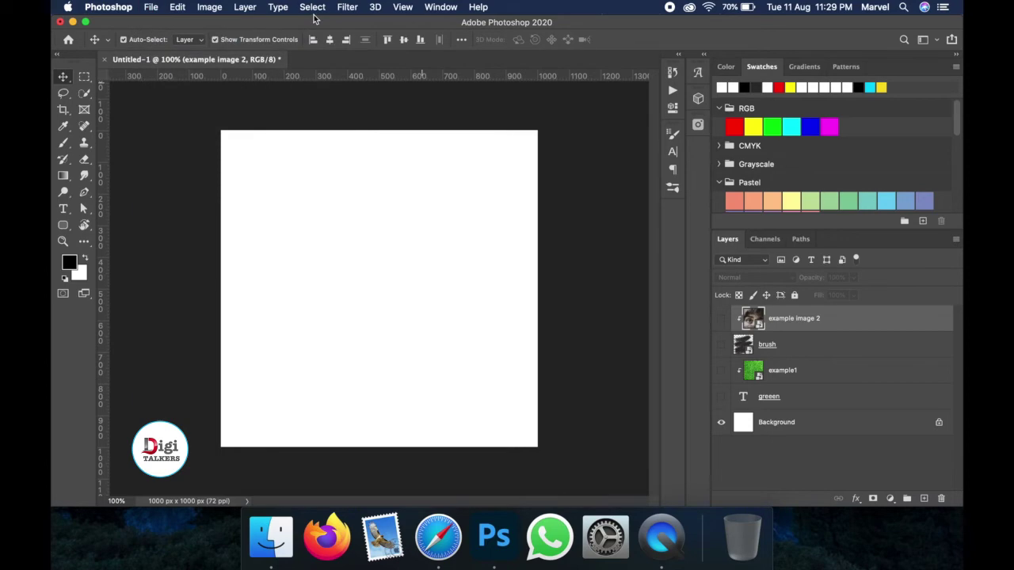
{"action": "left_click", "coordinate": [664, 118]}
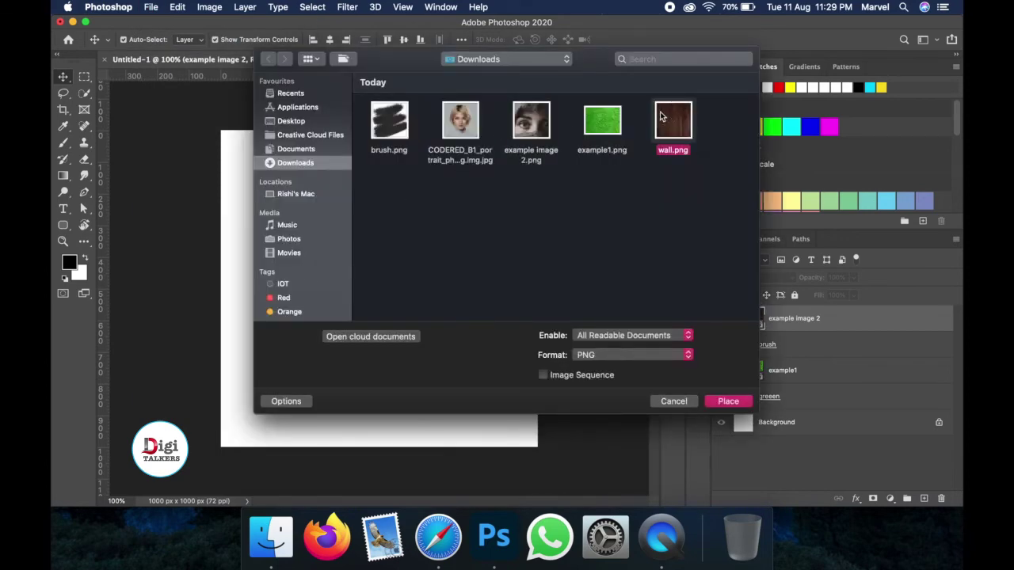
{"action": "left_click", "coordinate": [718, 403]}
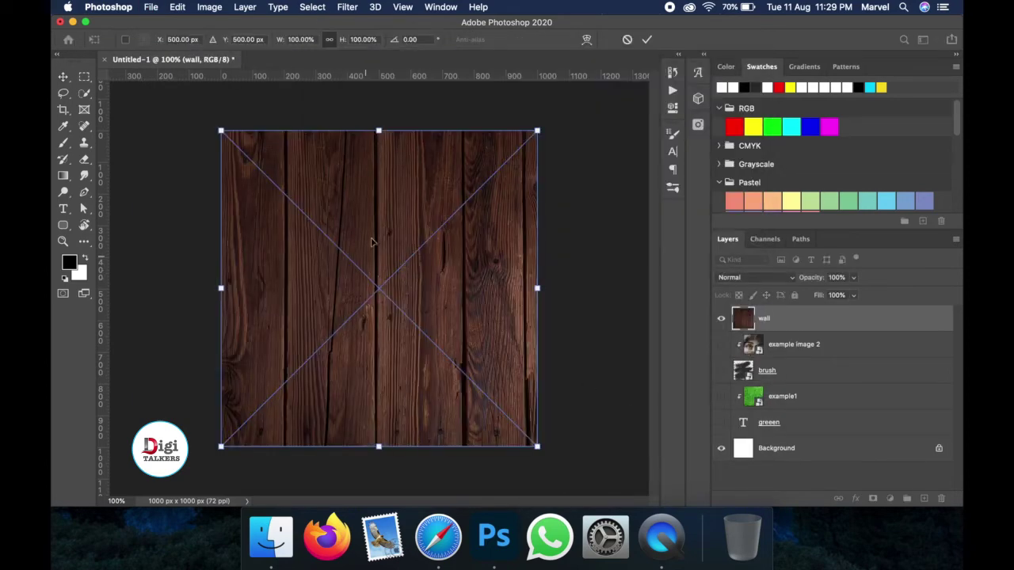
{"action": "key", "text": "Return"}
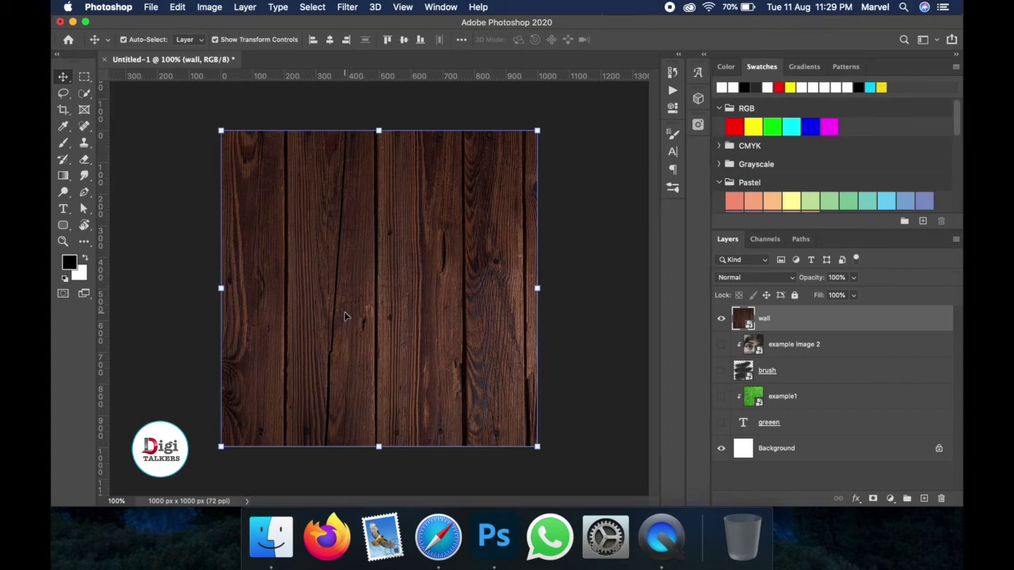
- Draw a circle about 519 px in diameter over the wood background with the Ellipse Tool
{"action": "left_click", "coordinate": [63, 225]}
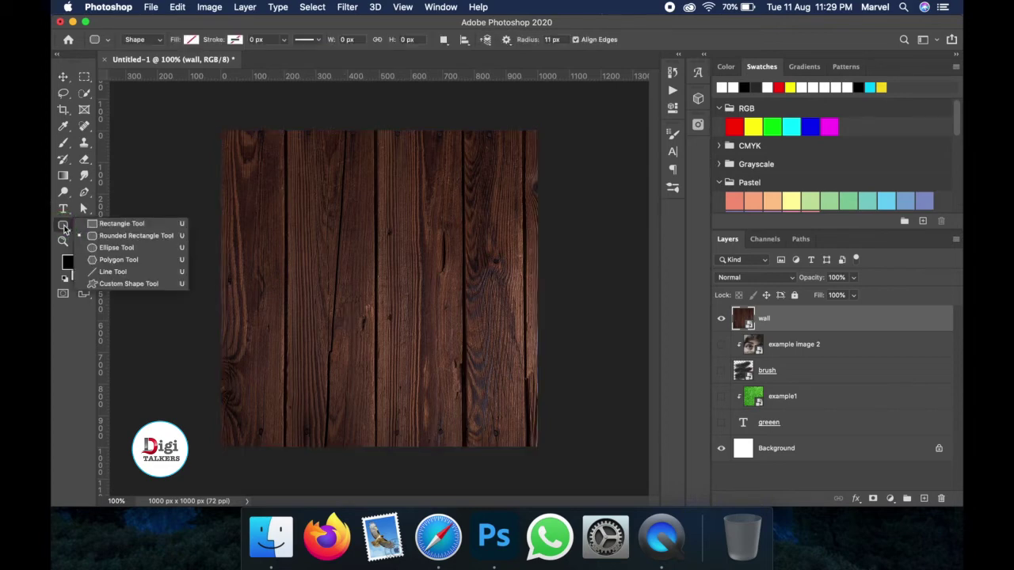
{"action": "left_click", "coordinate": [117, 248]}
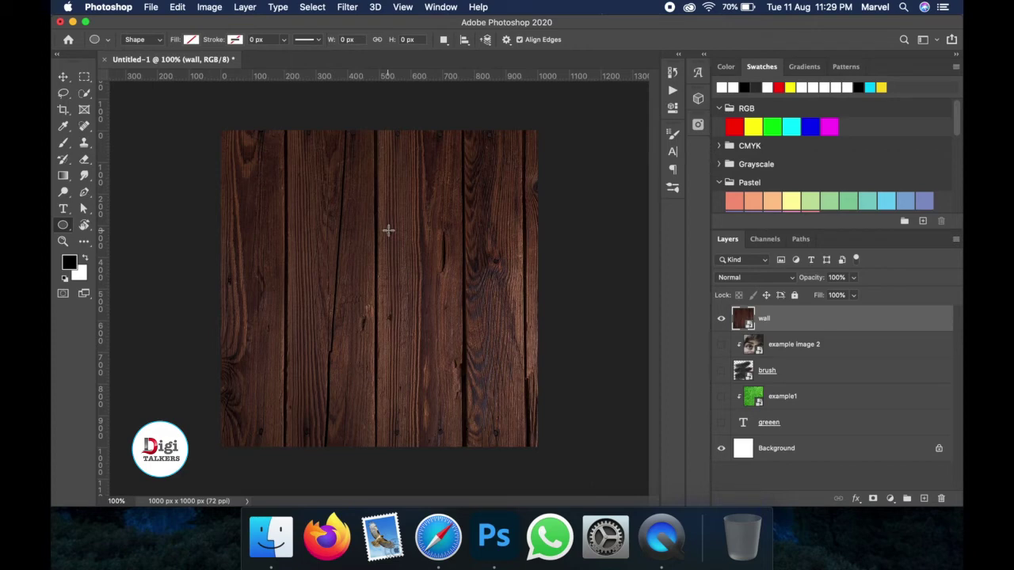
{"action": "mouse_move", "coordinate": [398, 204]}
{"action": "left_mouse_down"}
{"action": "mouse_move", "coordinate": [322, 340]}
{"action": "mouse_move", "coordinate": [234, 420]}
{"action": "left_mouse_up"}
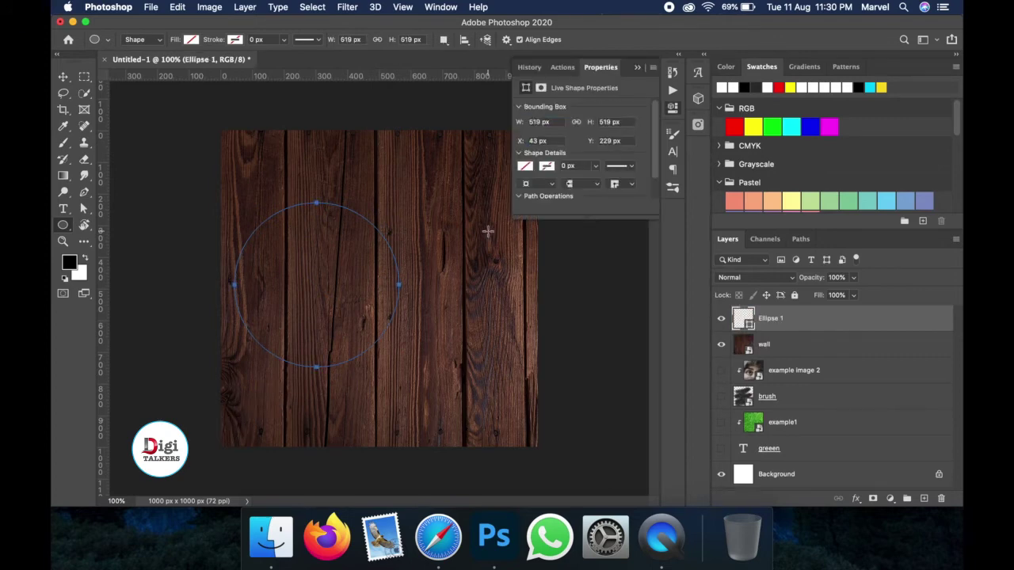
- Try red and black as the circle's fill colour, and settle on cyan from the recently used colours
{"action": "left_click", "coordinate": [524, 167]}
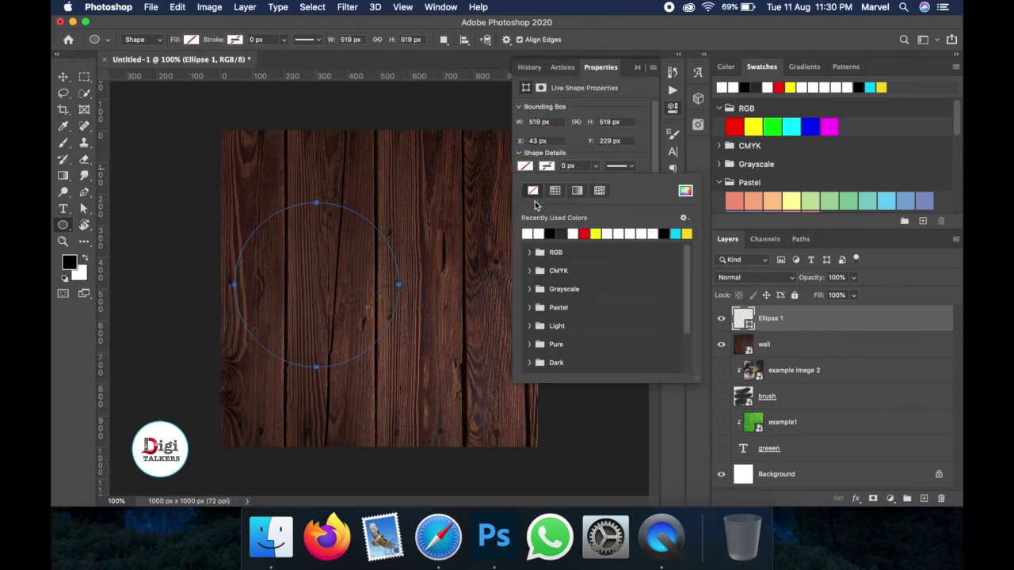
{"action": "left_click", "coordinate": [583, 231]}
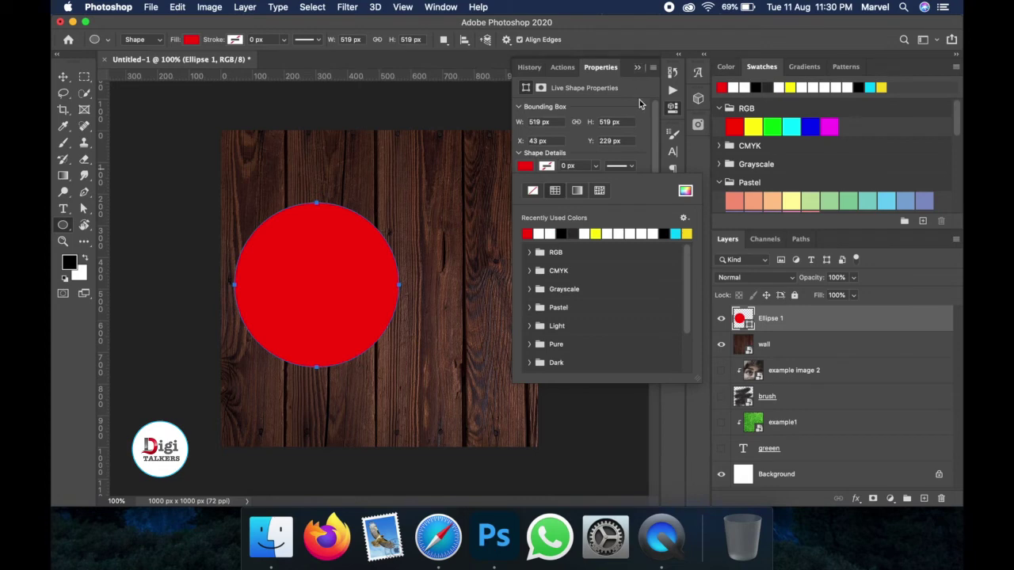
{"action": "left_click", "coordinate": [564, 234]}
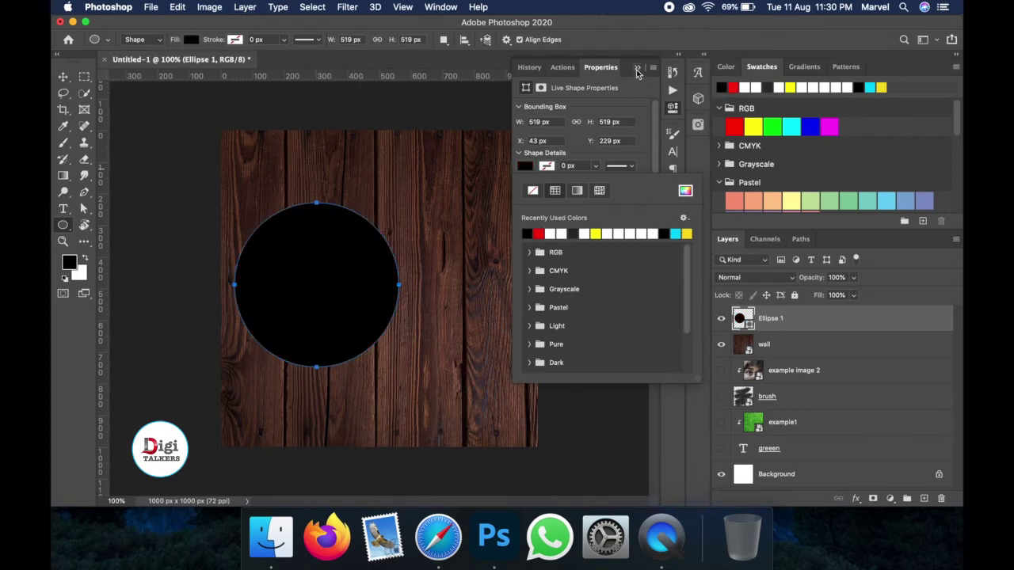
{"action": "left_click", "coordinate": [675, 234]}
{"action": "left_click", "coordinate": [638, 68]}
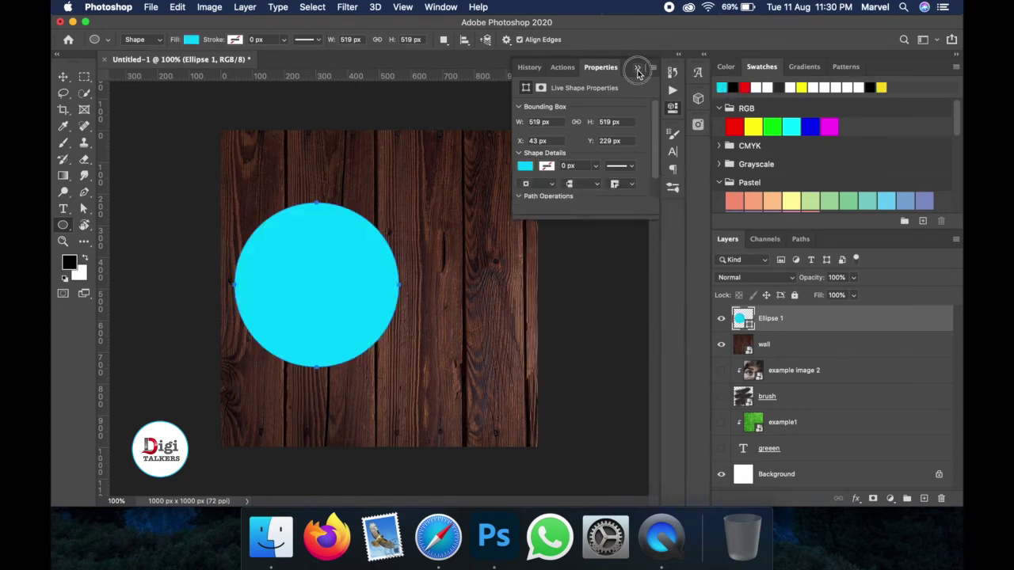
{"action": "left_click", "coordinate": [638, 68]}
- Move the cyan circle to the middle of the canvas and align it to the horizontal and vertical centres
{"action": "left_click", "coordinate": [62, 77]}
{"action": "left_click_drag", "start_coordinate": [326, 294], "coordinate": [389, 311]}
{"action": "left_click", "coordinate": [329, 40]}
{"action": "left_click", "coordinate": [403, 39]}
{"action": "left_click", "coordinate": [598, 230]}
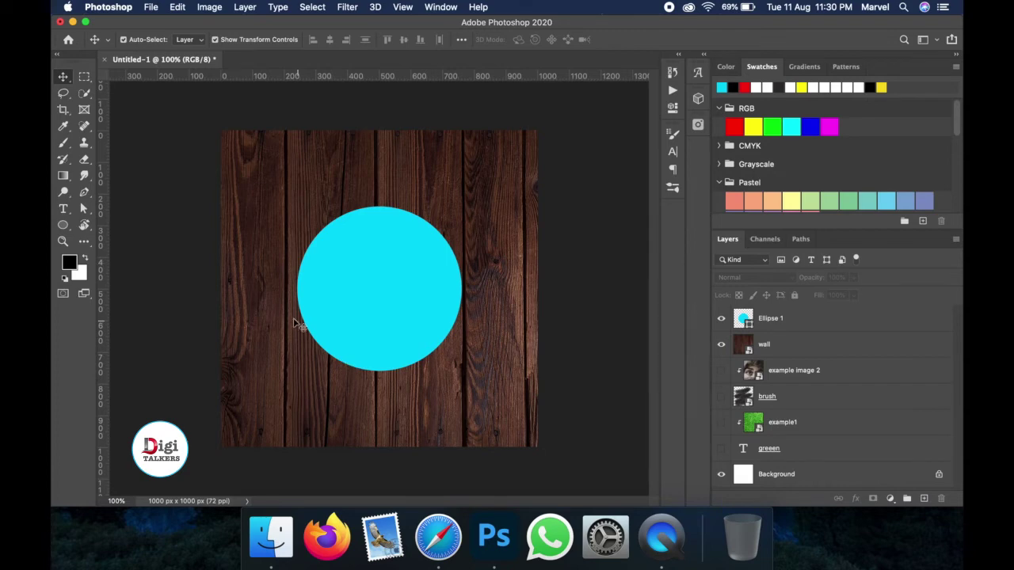
- Place the CODERED_B1 portrait image as an embedded layer scaled to about 179%, and clip it to the circle layer with a clipping mask
{"action": "left_click", "coordinate": [150, 6]}
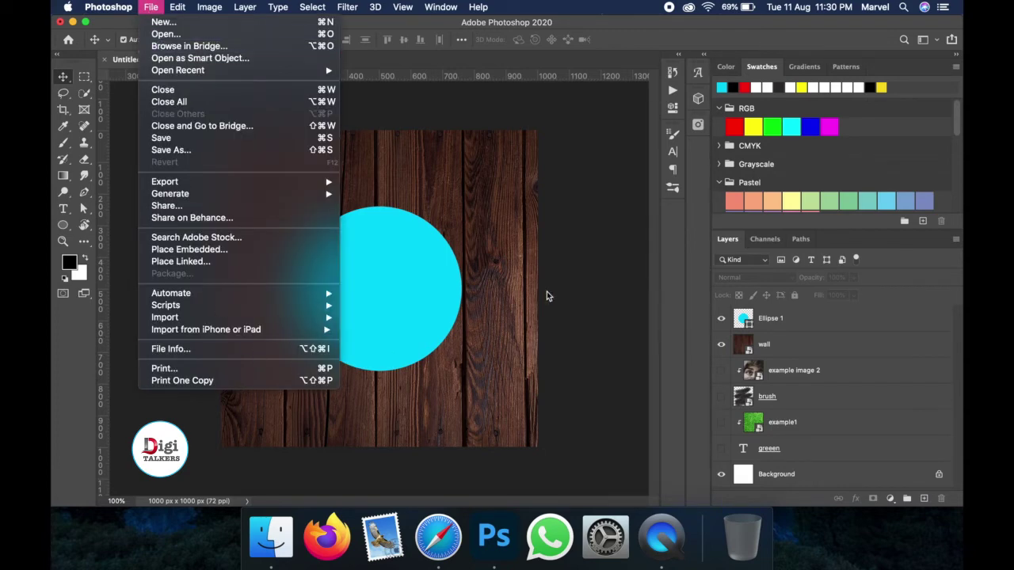
{"action": "left_click", "coordinate": [205, 250]}
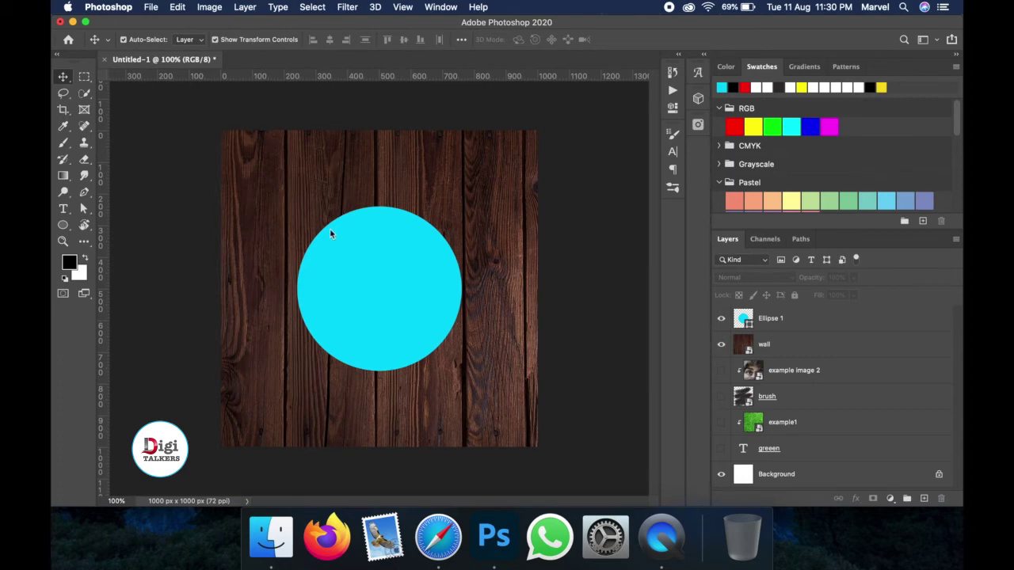
{"action": "left_click", "coordinate": [460, 121]}
{"action": "left_click", "coordinate": [725, 401]}
{"action": "left_click_drag", "start_coordinate": [433, 234], "coordinate": [476, 190]}
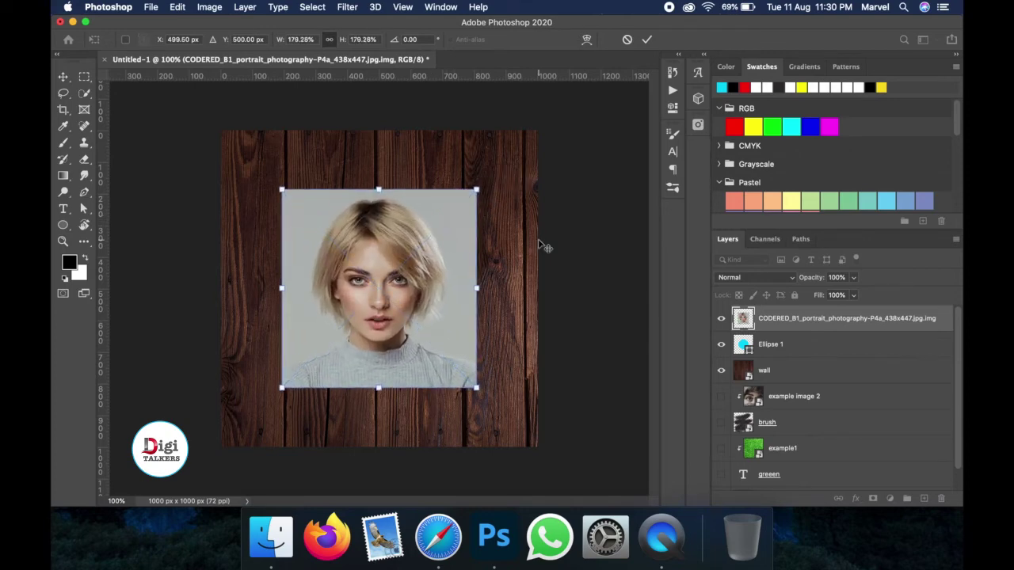
{"action": "key", "text": "Return"}
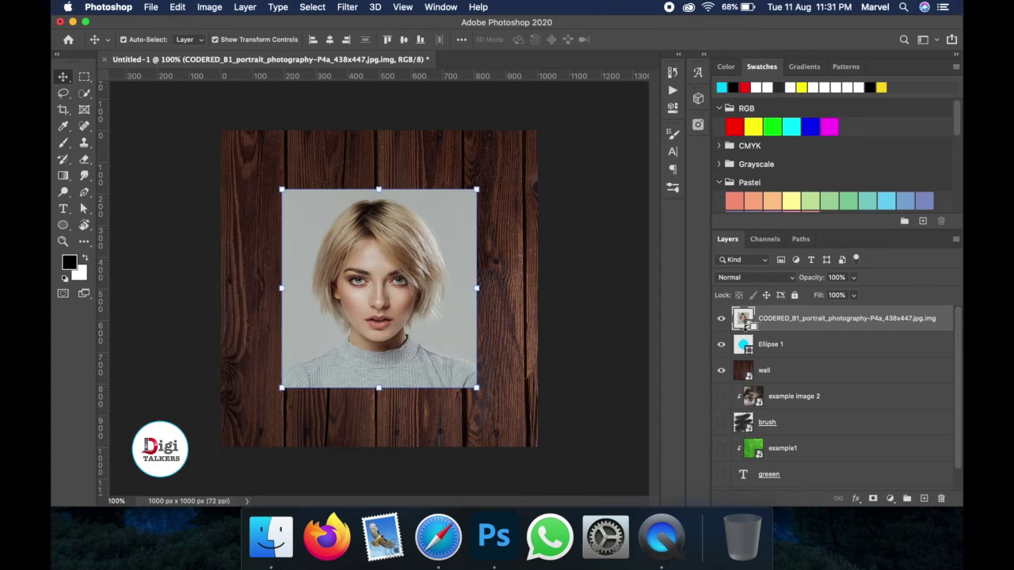
{"action": "left_click", "coordinate": [746, 326], "text": "alt"}
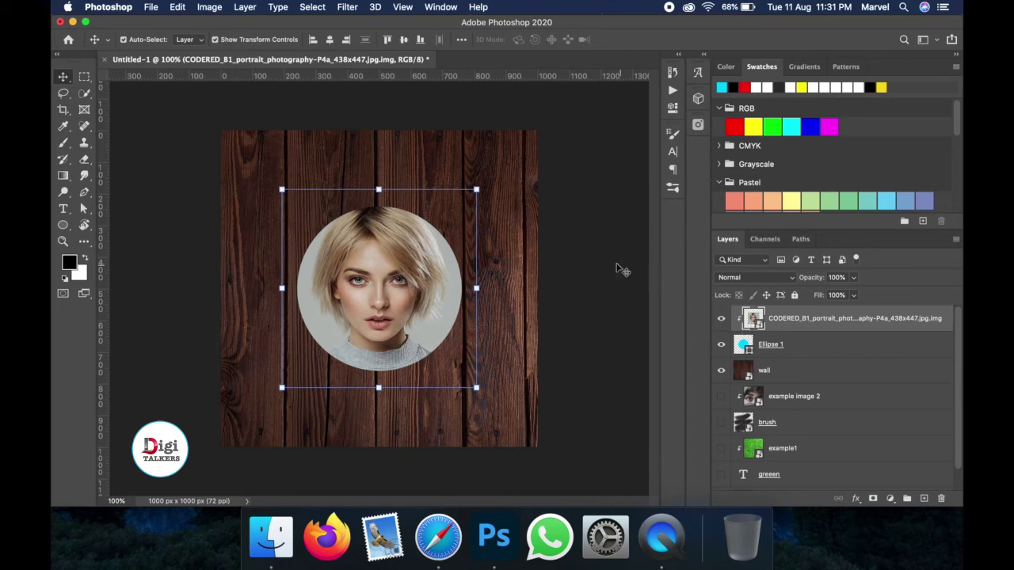
{"action": "left_click", "coordinate": [589, 285]}
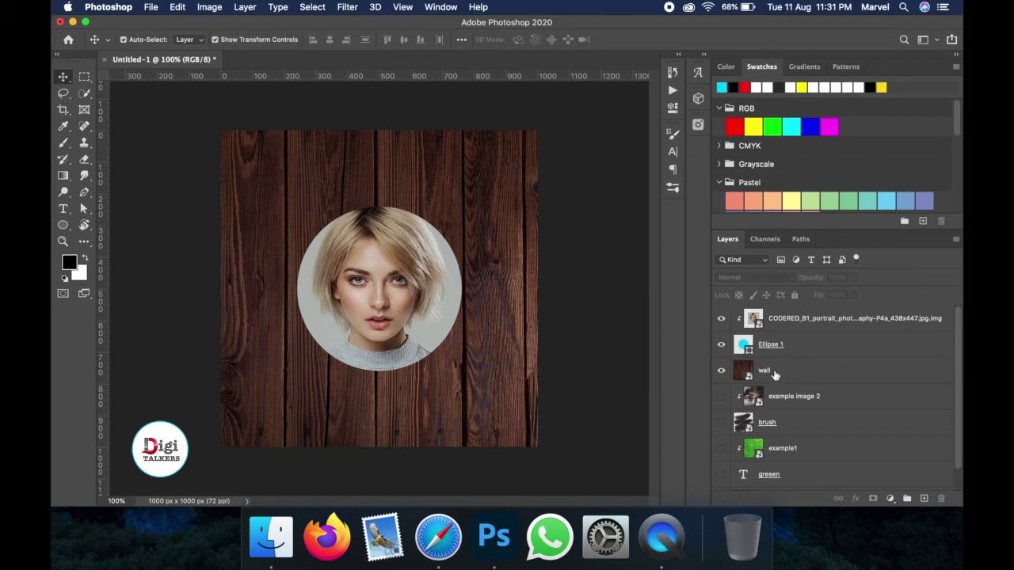
- Add a Drop Shadow effect to the Ellipse 1 layer and set the shadow colour to black
{"action": "left_click", "coordinate": [827, 349]}
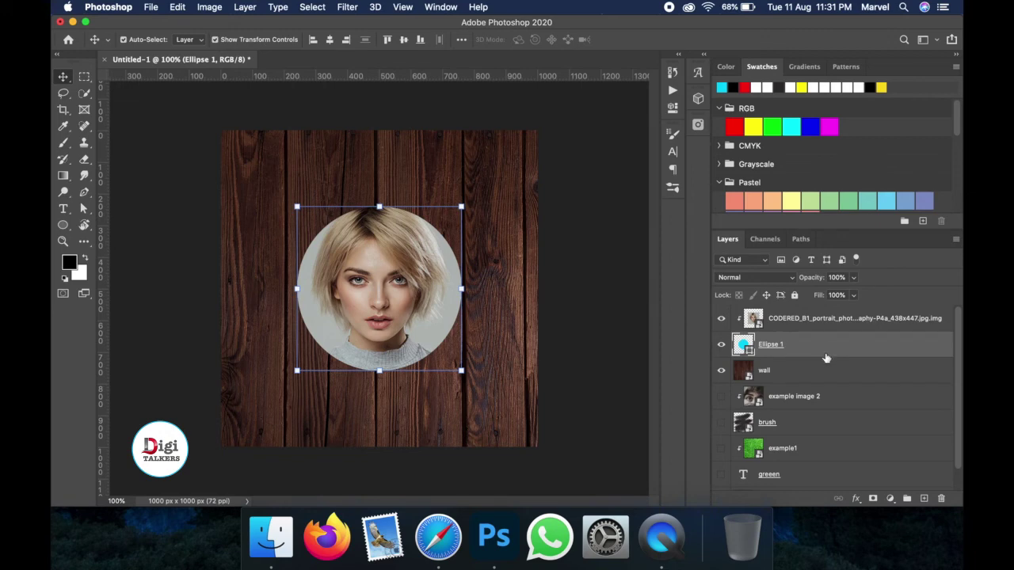
{"action": "left_click", "coordinate": [855, 500]}
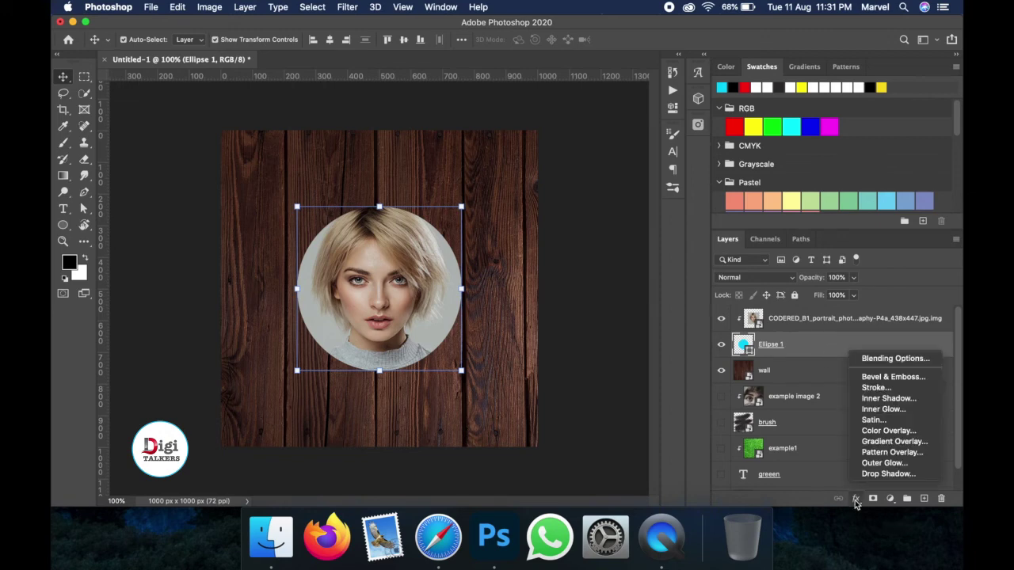
{"action": "left_click", "coordinate": [906, 479]}
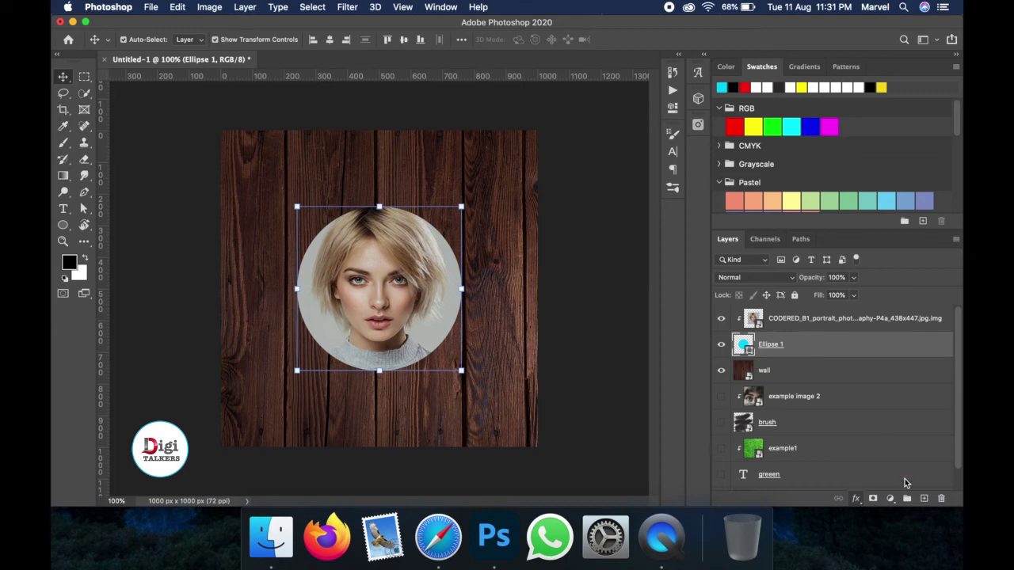
{"action": "left_click", "coordinate": [690, 253]}
{"action": "left_click", "coordinate": [627, 427]}
{"action": "left_click", "coordinate": [913, 261]}
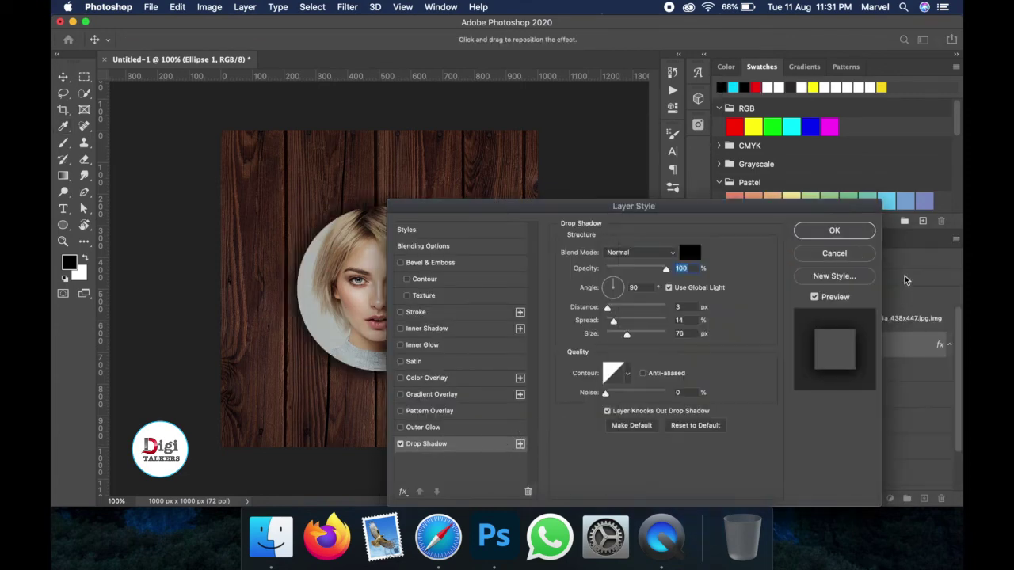
- Reduce the drop shadow's spread to about 5% and its size to about 8 px, and apply the layer style
{"action": "mouse_move", "coordinate": [615, 320]}
{"action": "left_mouse_down"}
{"action": "mouse_move", "coordinate": [608, 326]}
{"action": "mouse_move", "coordinate": [620, 338]}
{"action": "mouse_move", "coordinate": [608, 340]}
{"action": "mouse_move", "coordinate": [610, 333]}
{"action": "left_mouse_up"}
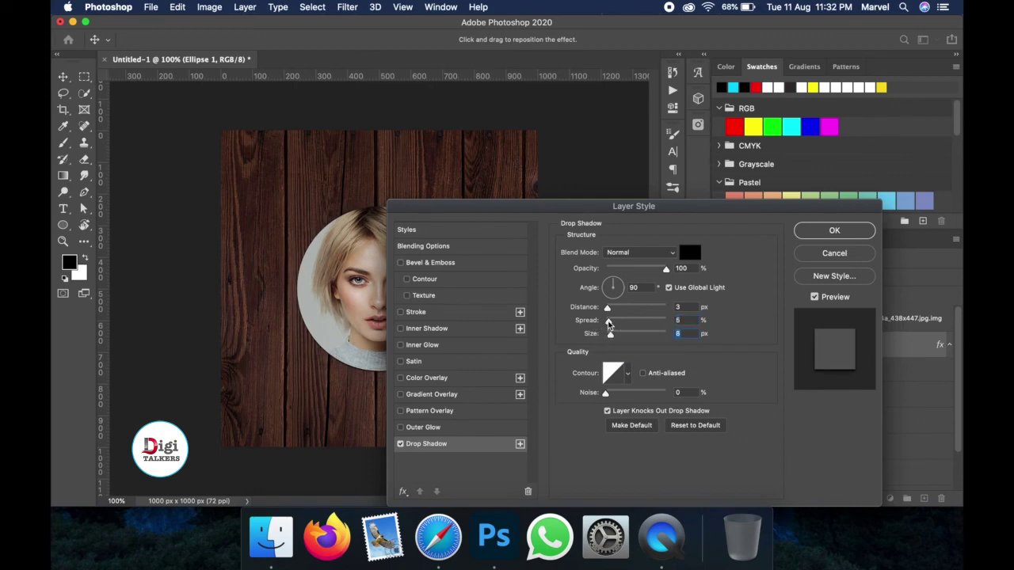
{"action": "left_click", "coordinate": [609, 321]}
{"action": "left_click", "coordinate": [821, 232]}
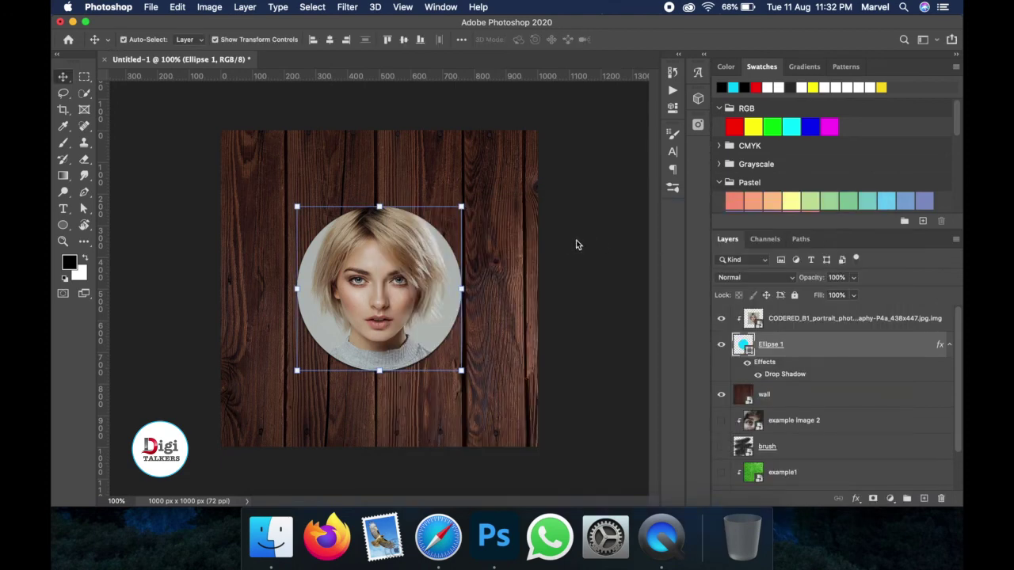
{"action": "left_click", "coordinate": [424, 395]}
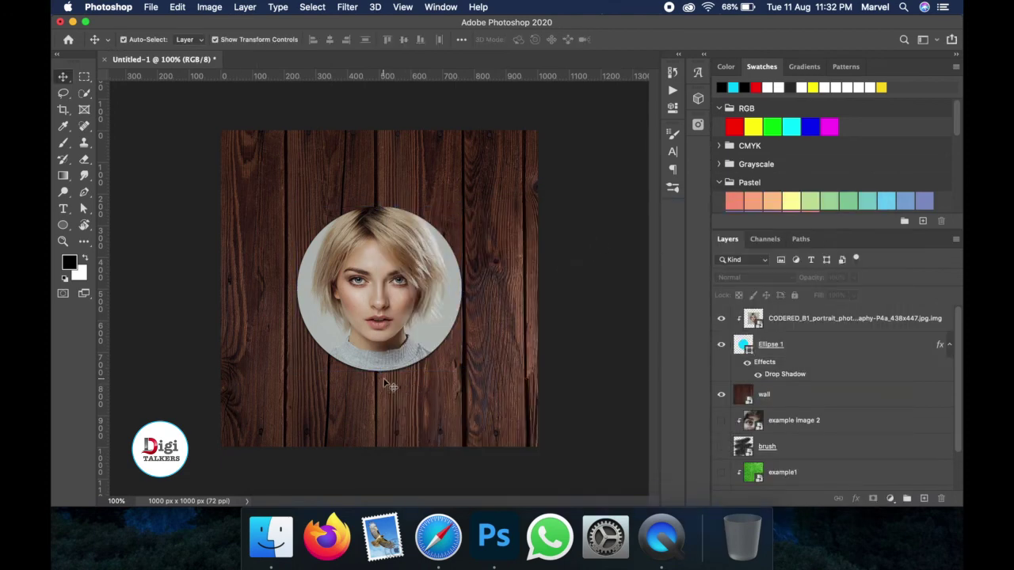